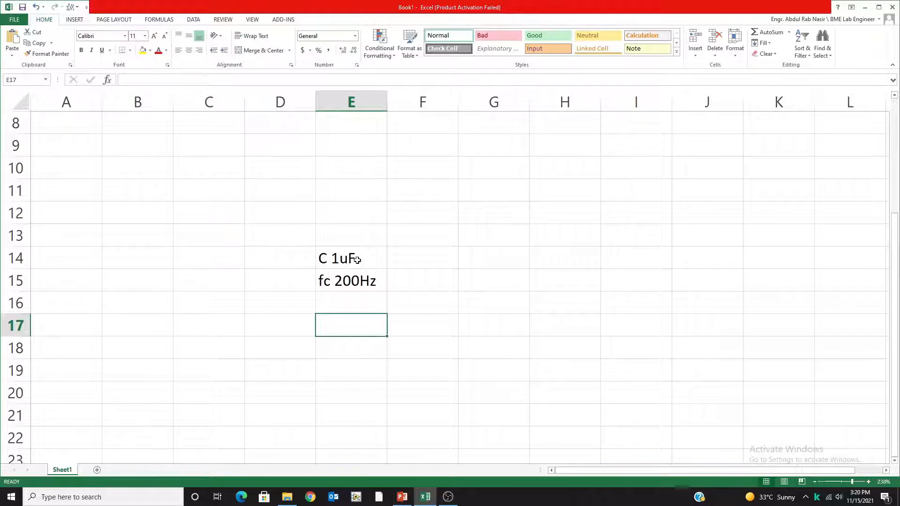
Step: Enter the label R=1/2pifC in cell E17
type("=")
key("BackSpace")
type("f")
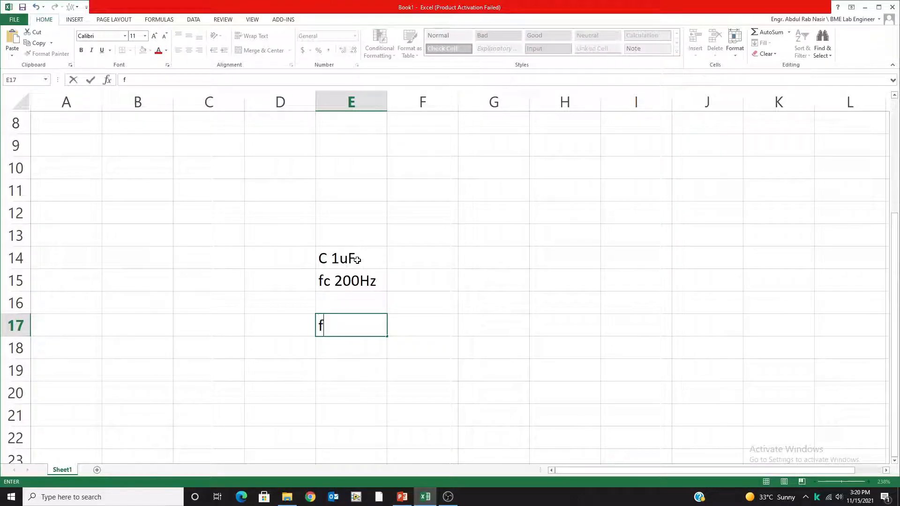
type("c=1")
key("BackSpace")
key("BackSpace")
key("BackSpace")
key("BackSpace")
type("R=1/2p")
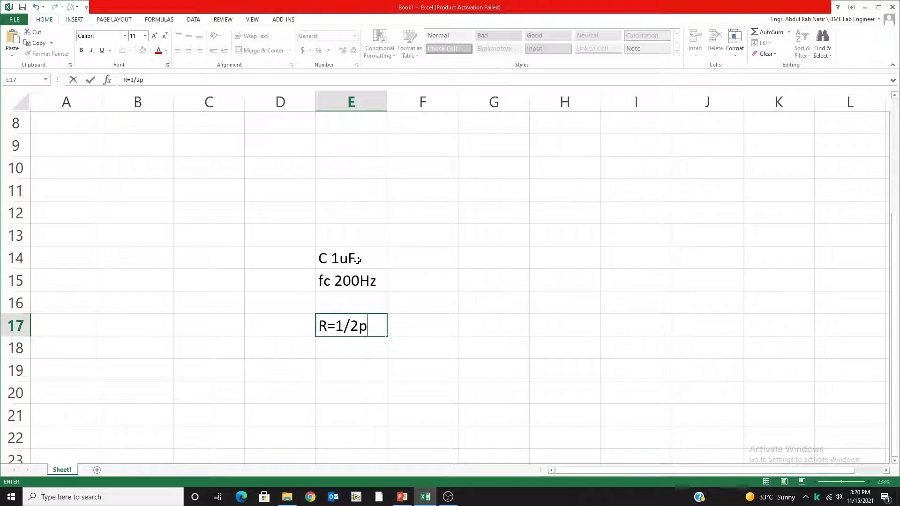
type("ifc")
key("BackSpace")
type("C")
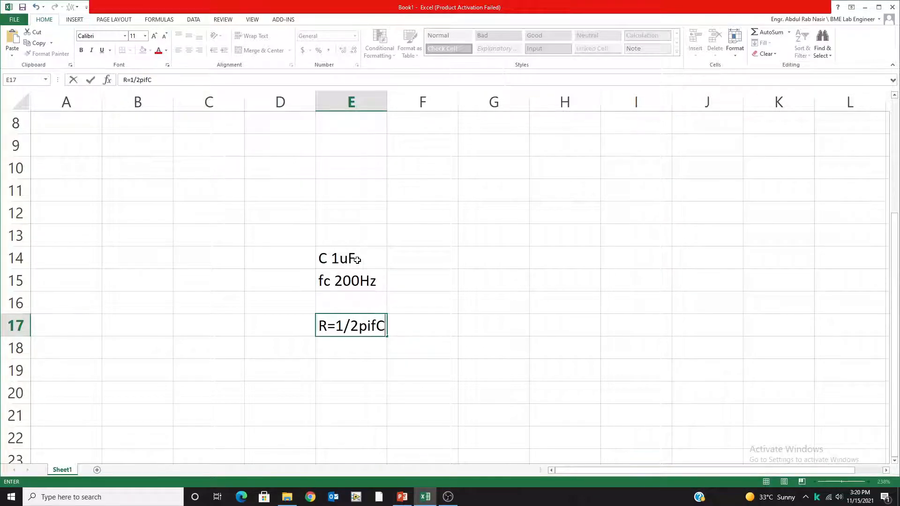
key("Left")
Step: Enter the capacitance =1e-6 in cell G14 and the cutoff frequency 200 in cell G15
key("Right")
key("Right")
key("Right")
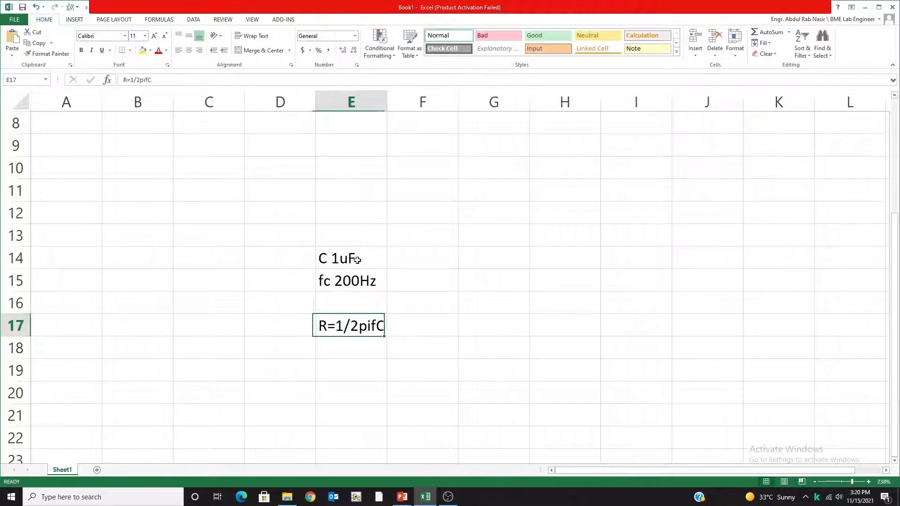
key("Up")
key("Up")
key("Up")
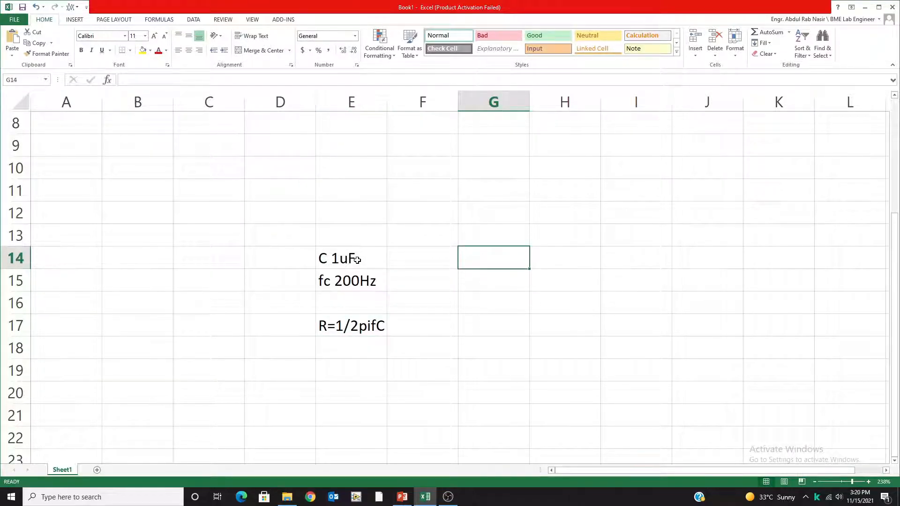
type("=")
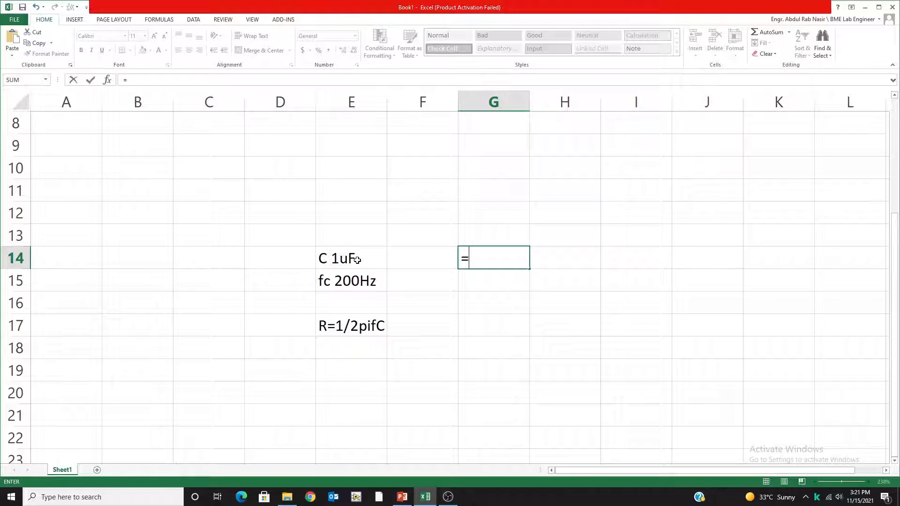
type("1e-6")
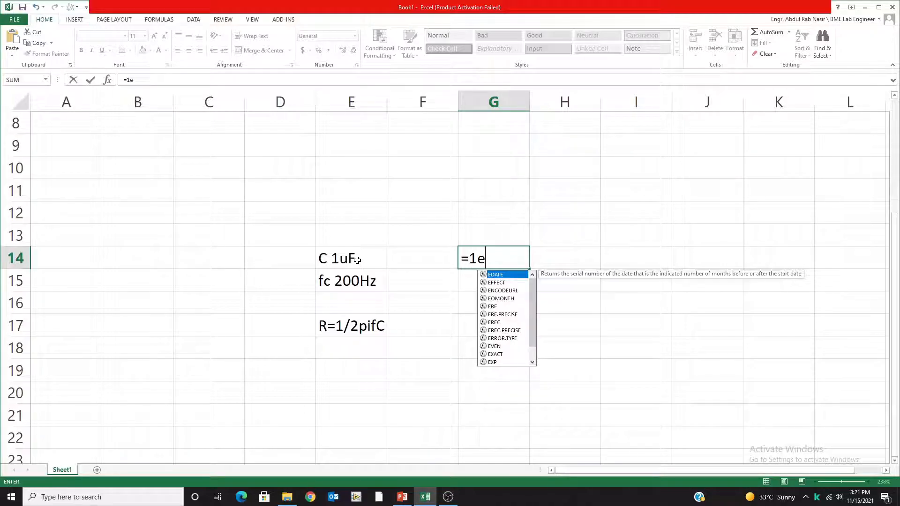
key("Return")
type("200")
key("Return")
Step: Calculate the resistance in cell G17 with the formula =1/(2*pi()*G15*G14)
key("Return")
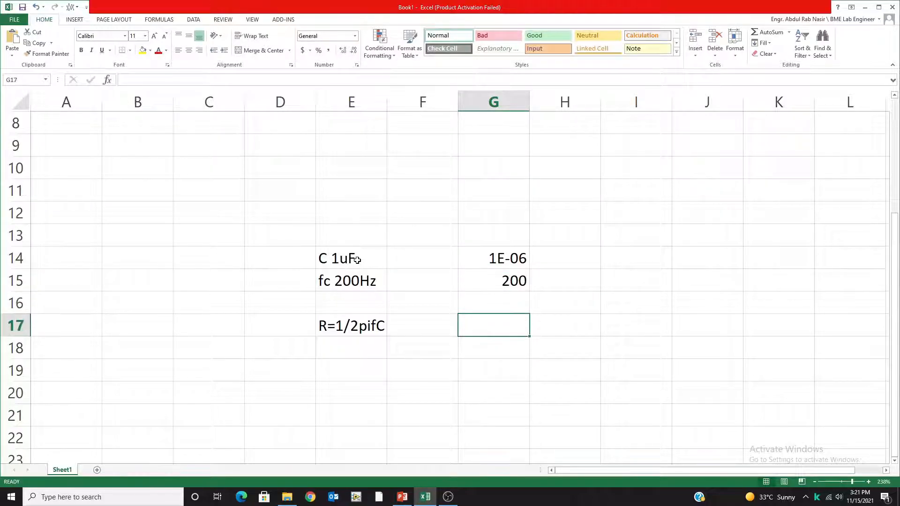
type("=1")
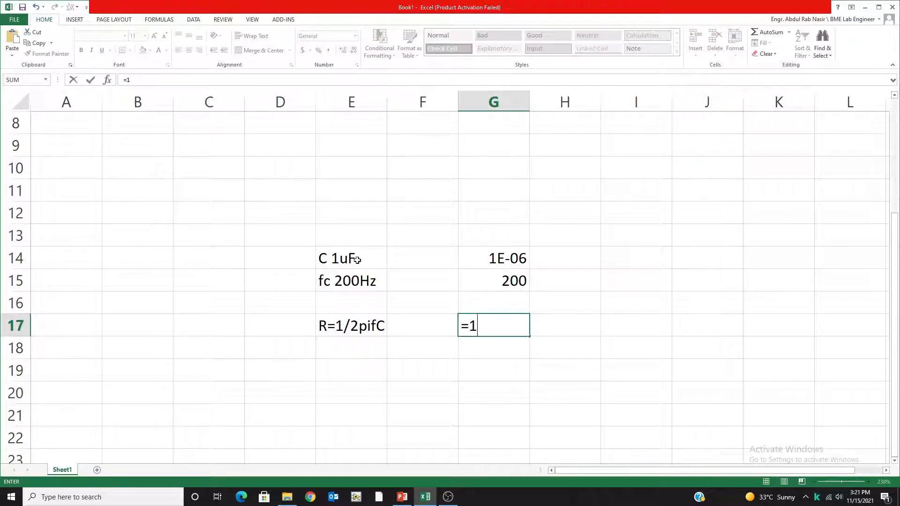
type("/(2*p")
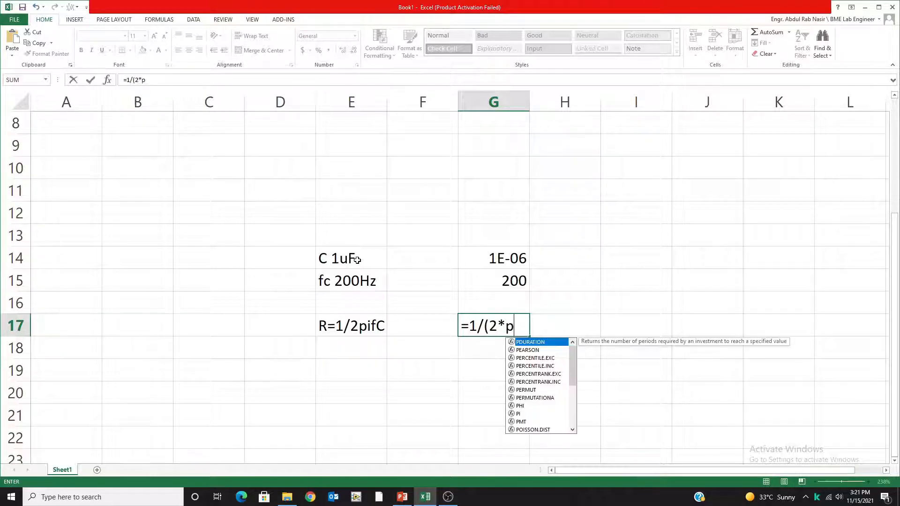
type("i()")
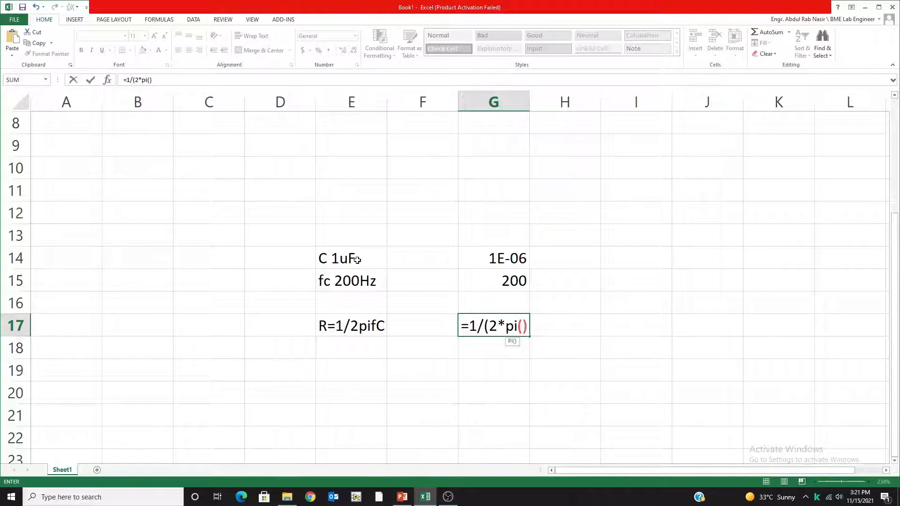
type("*")
left_click(508, 282)
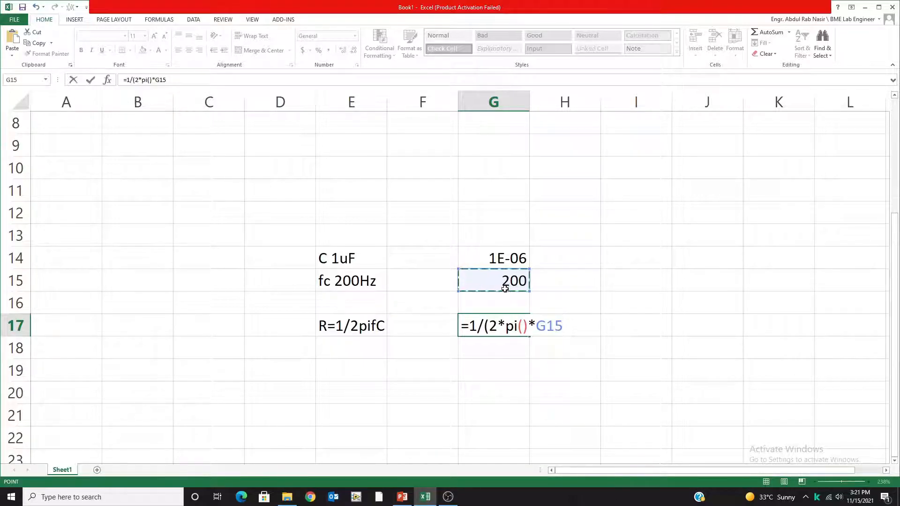
type("*")
left_click(503, 261)
type(")")
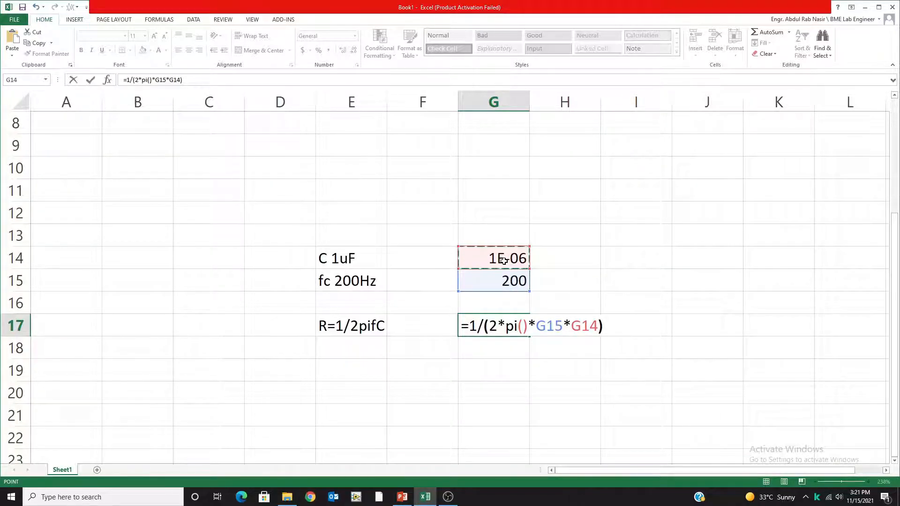
key("Return")
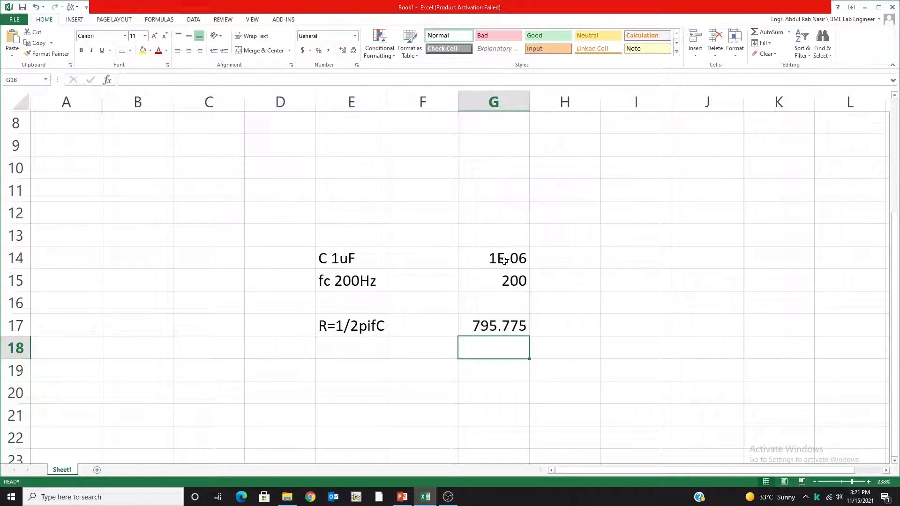
Step: Switch to the LOW PASS FILTER slide in PowerPoint, and launch Multisim
key("alt+Tab")
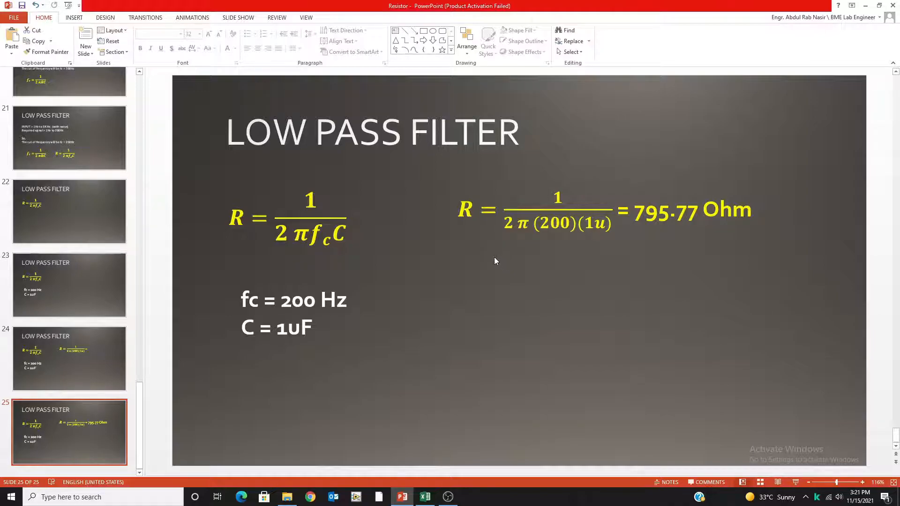
left_click(124, 497)
type("mul")
key("Return")
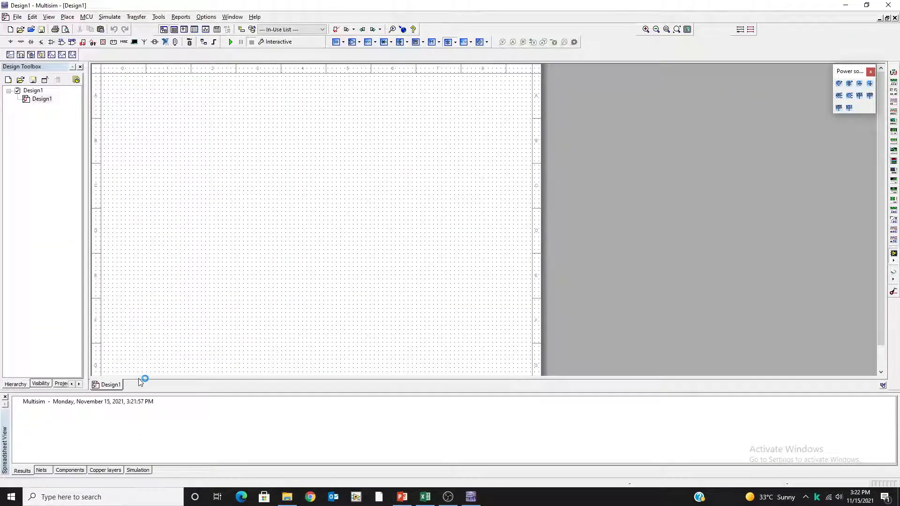
Step: Place a basic 795.77 Ω resistor on the blank schematic sheet
left_click(20, 42)
left_click(486, 86)
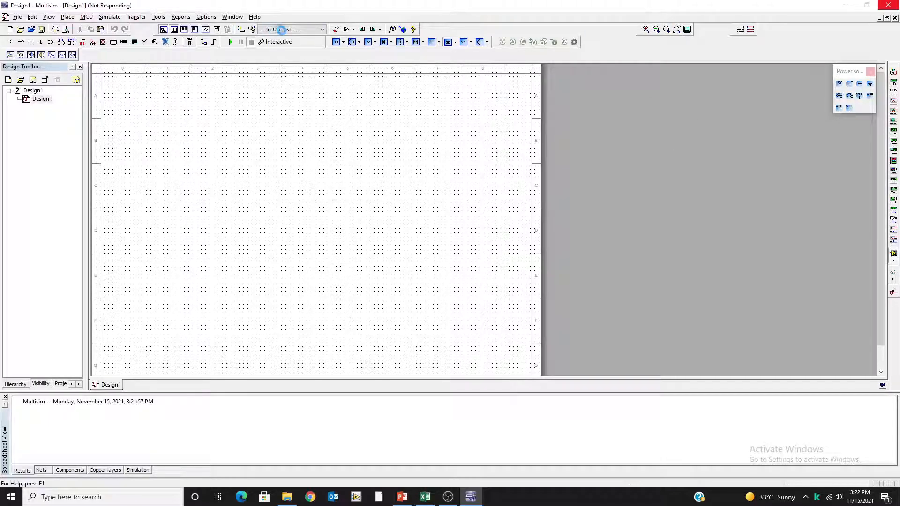
left_click(656, 29)
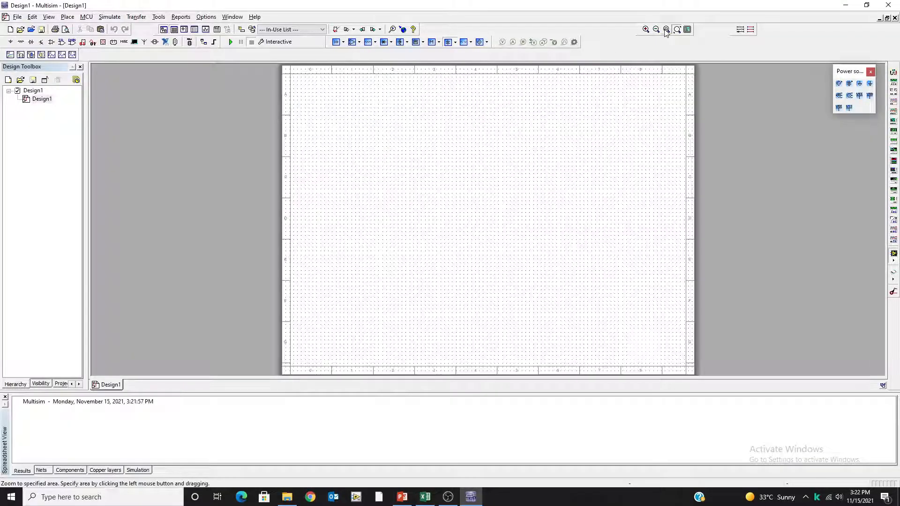
left_click(678, 29)
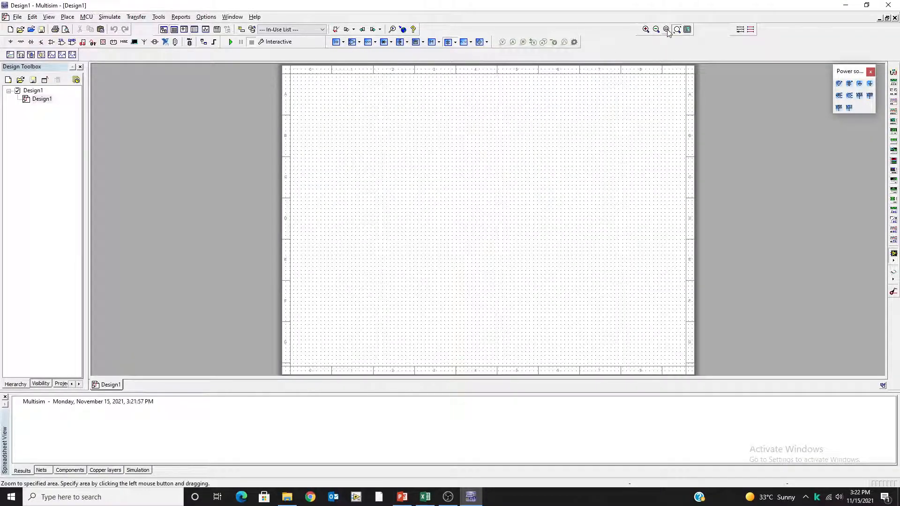
left_click_drag(361, 138, 608, 257)
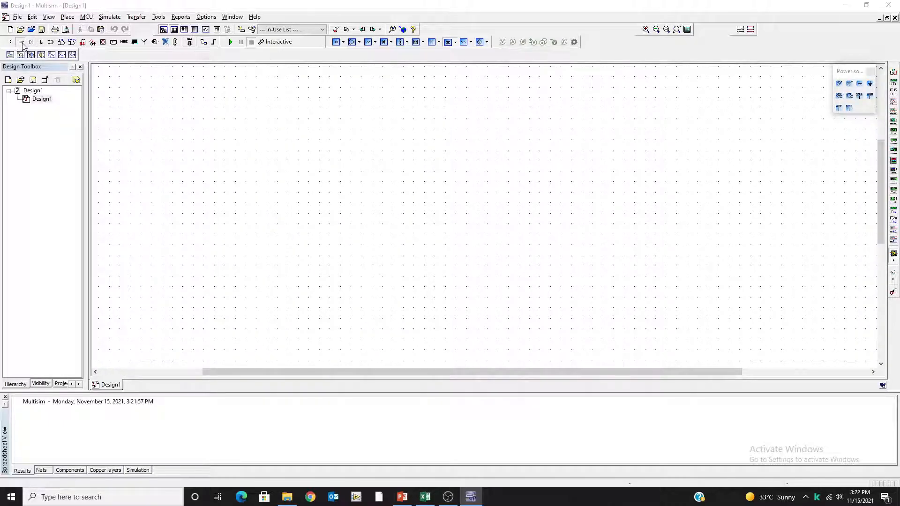
left_click(22, 41)
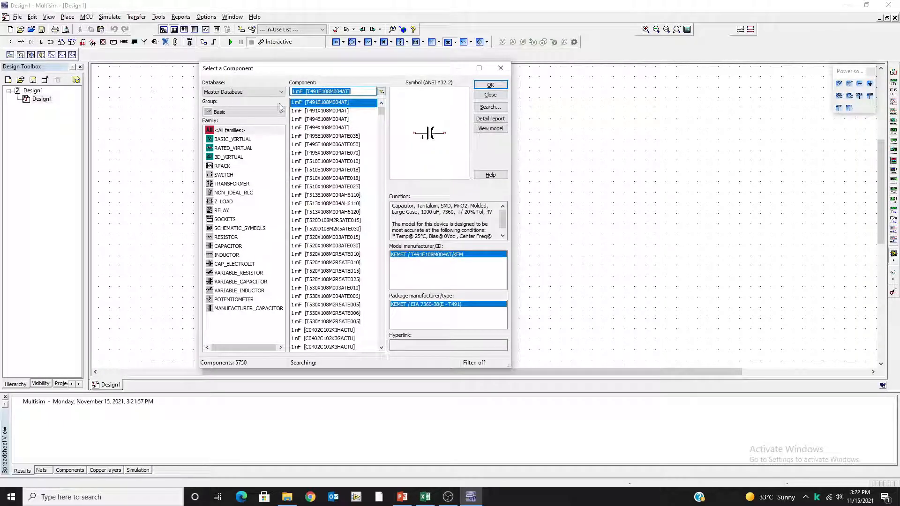
left_click(228, 237)
left_click(304, 92)
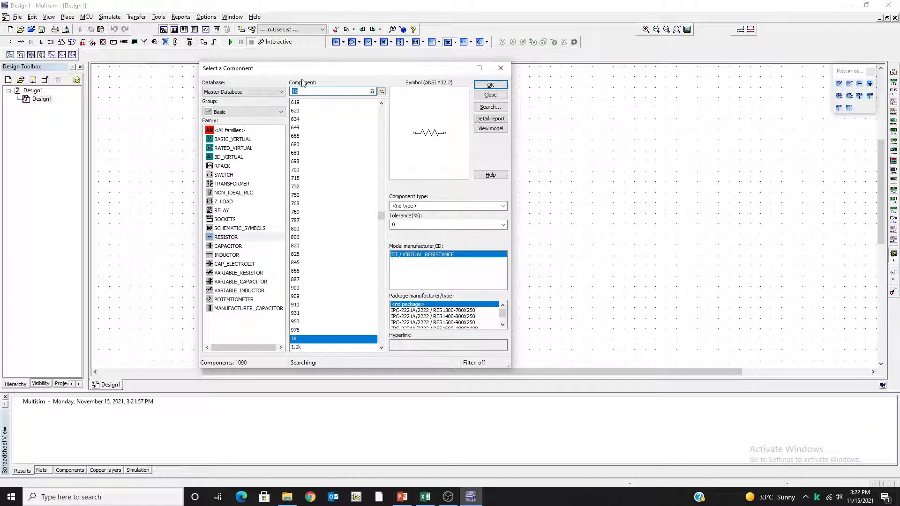
type("795.77")
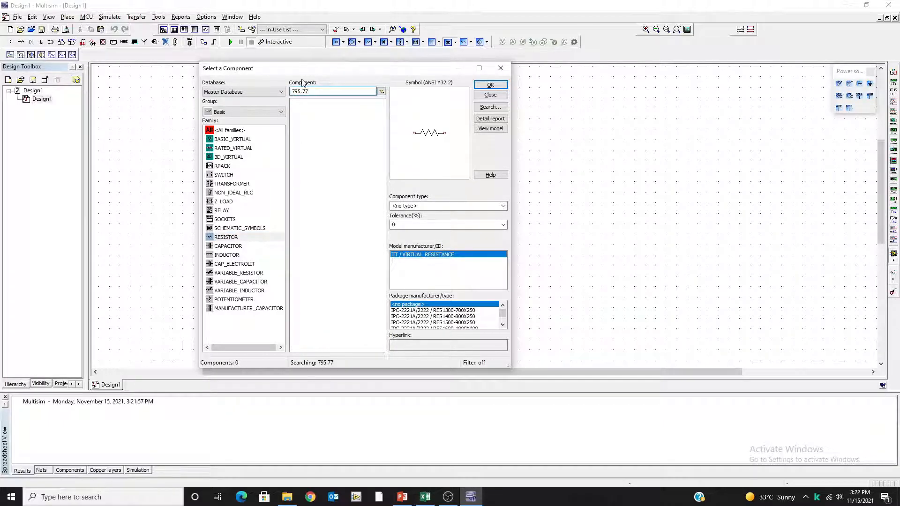
key("Return")
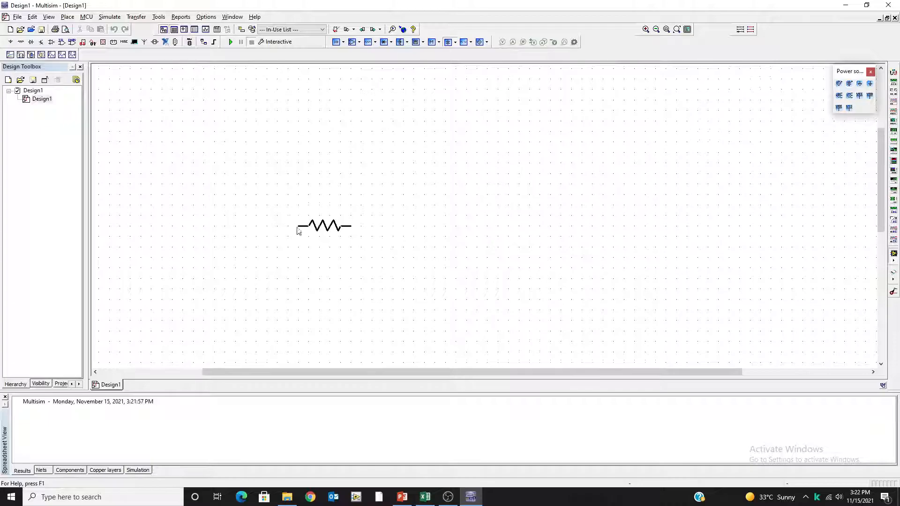
left_click(291, 196)
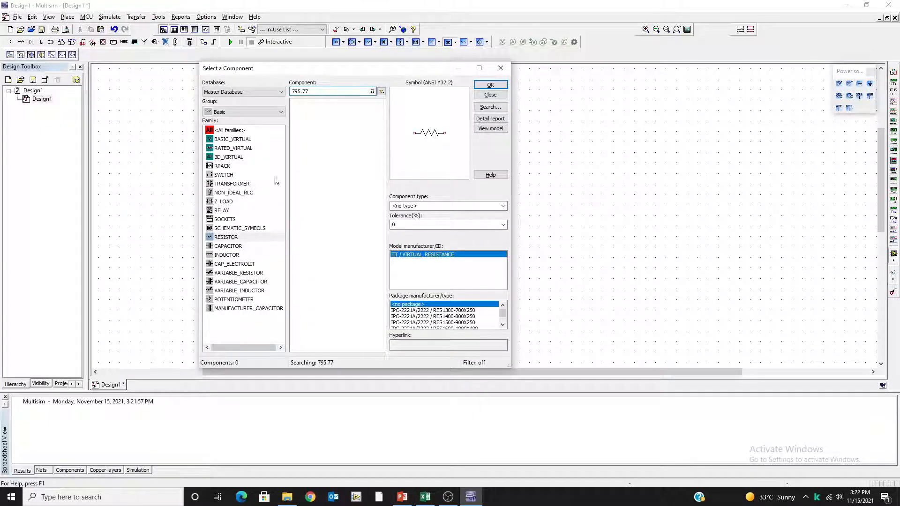
Step: Place a basic 1 µF capacitor below and to the right of the resistor, and close the component browser
left_click(228, 246)
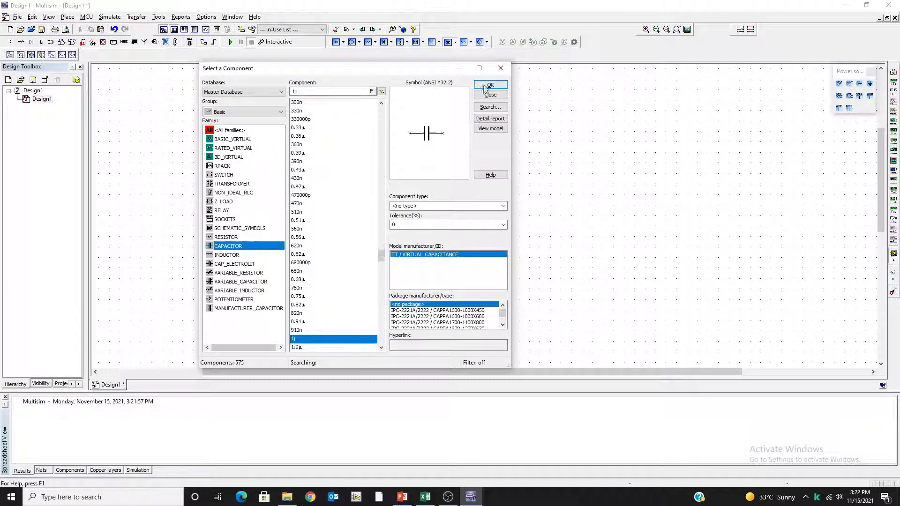
left_click(491, 85)
left_click(366, 256)
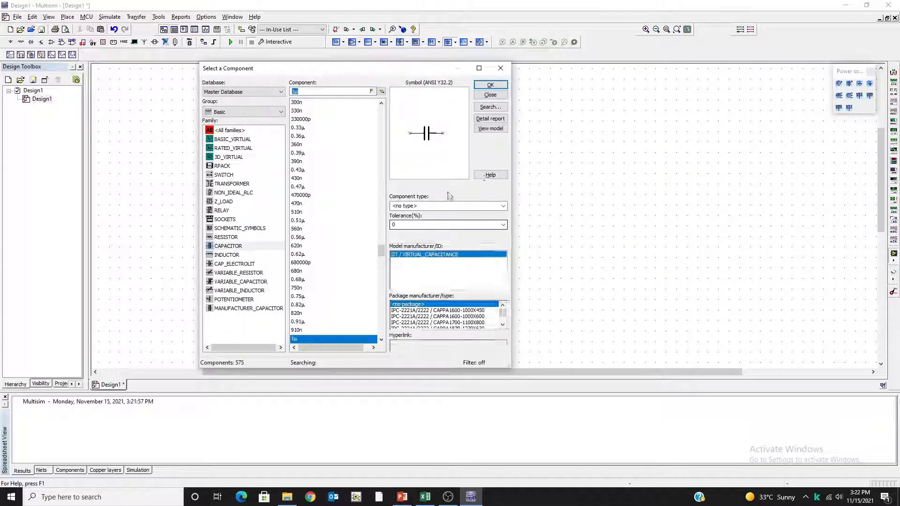
left_click(490, 99)
Step: Rotate the capacitor 90° clockwise and wire the resistor's right end to the capacitor's upper terminal
left_click(390, 248)
right_click(389, 249)
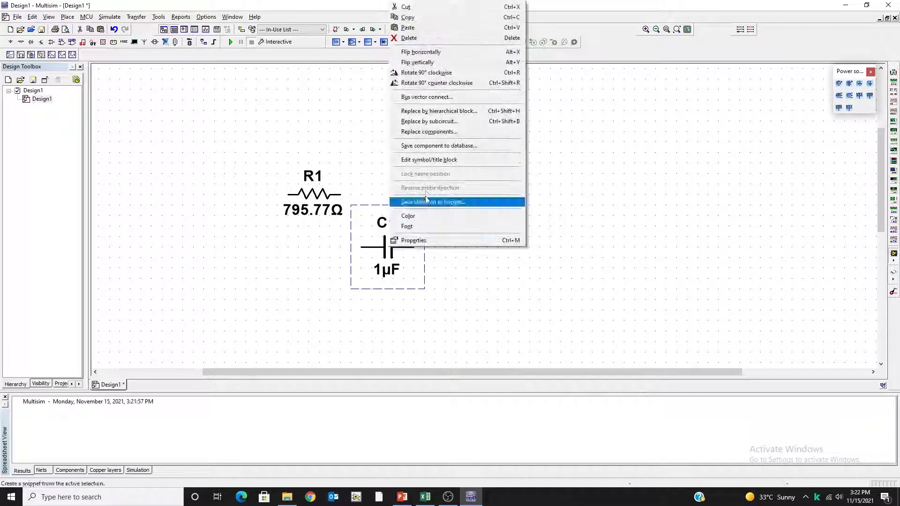
left_click(426, 73)
left_click(500, 277)
left_click(341, 194)
left_click(382, 226)
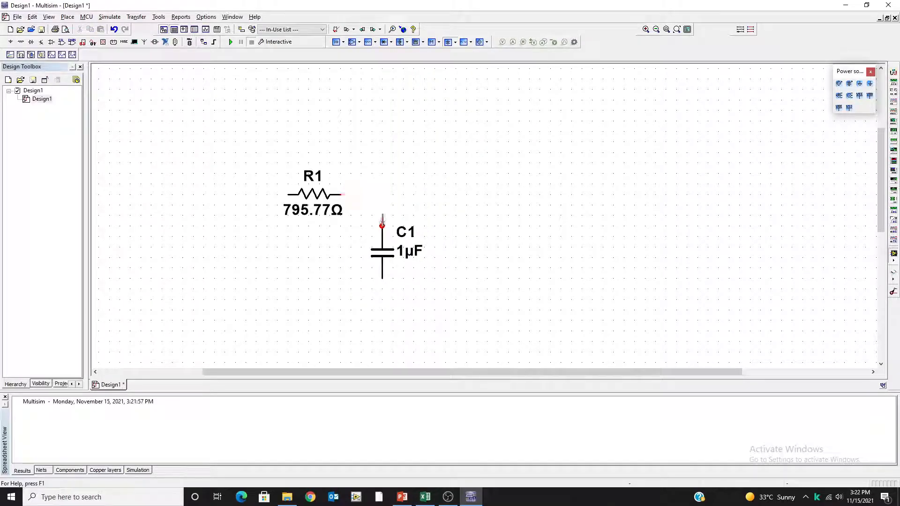
Step: Search the component database for the 741 op-amp, place it to the right of the RC network, and close the component browser
left_click(11, 56)
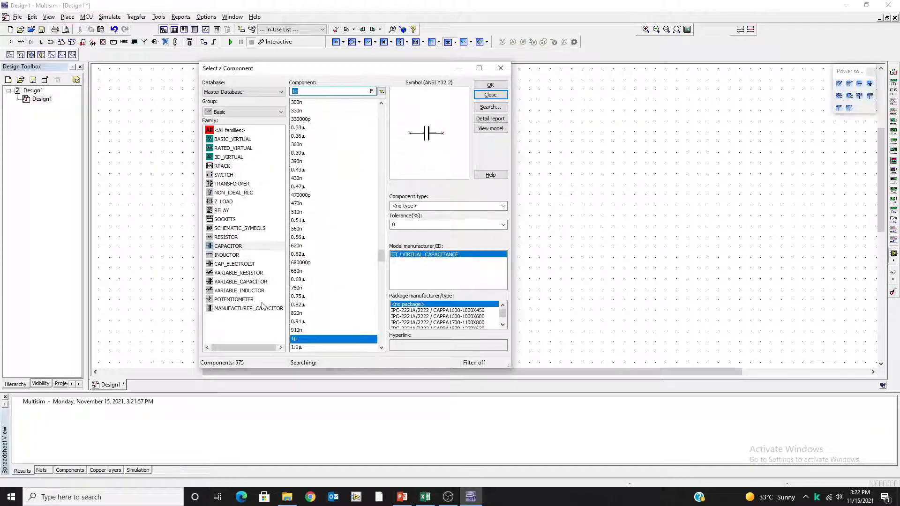
left_click(495, 109)
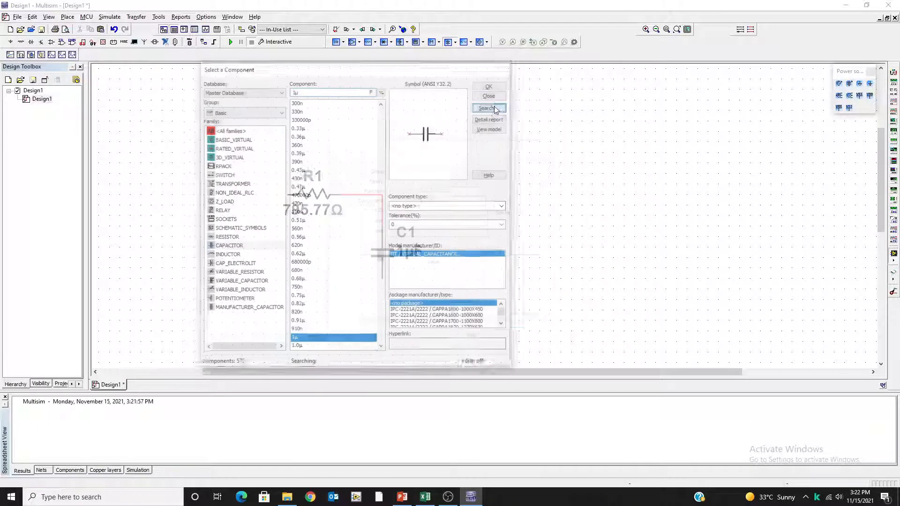
left_click(398, 207)
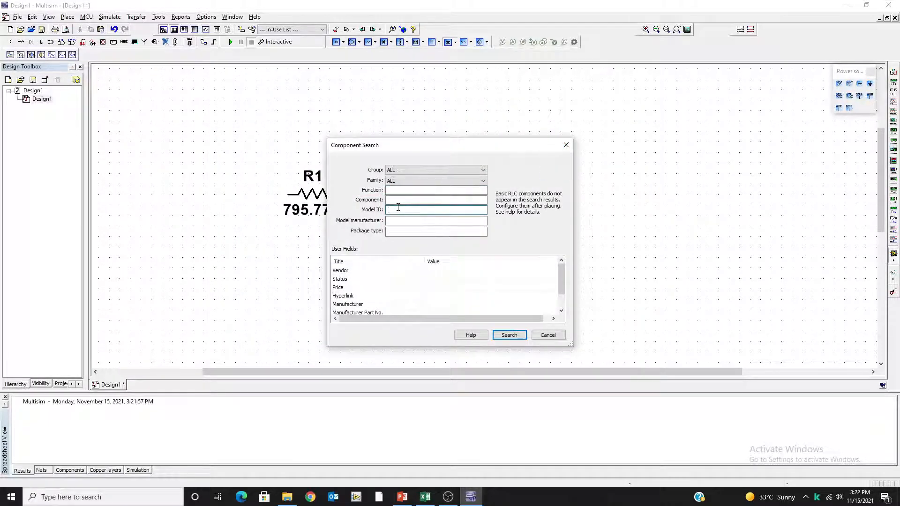
key("Return")
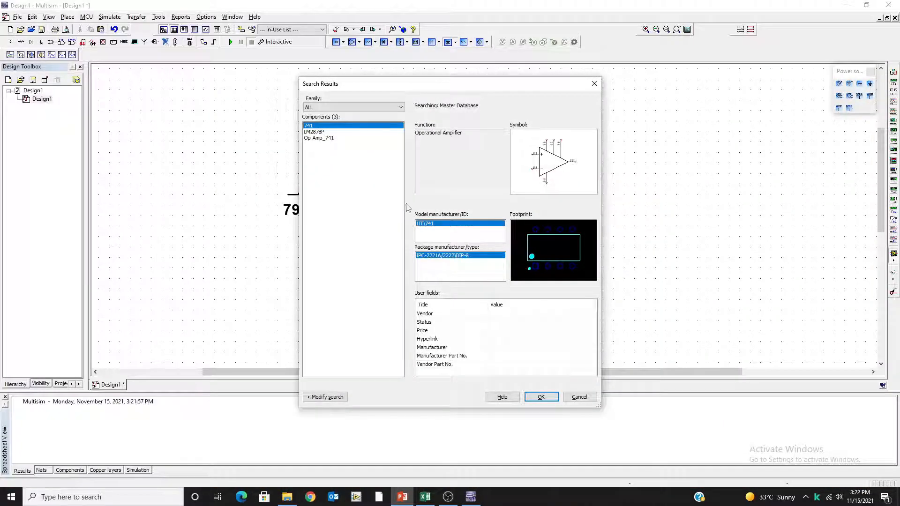
left_click(542, 397)
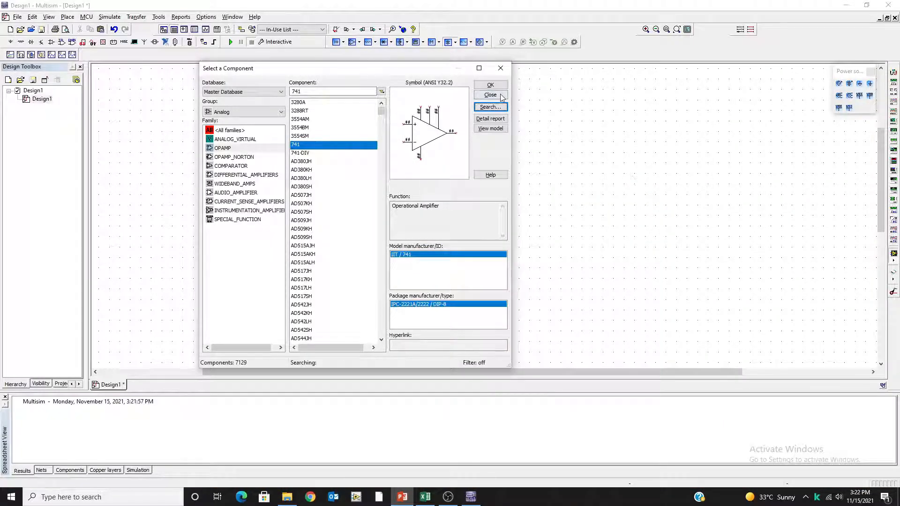
left_click(485, 86)
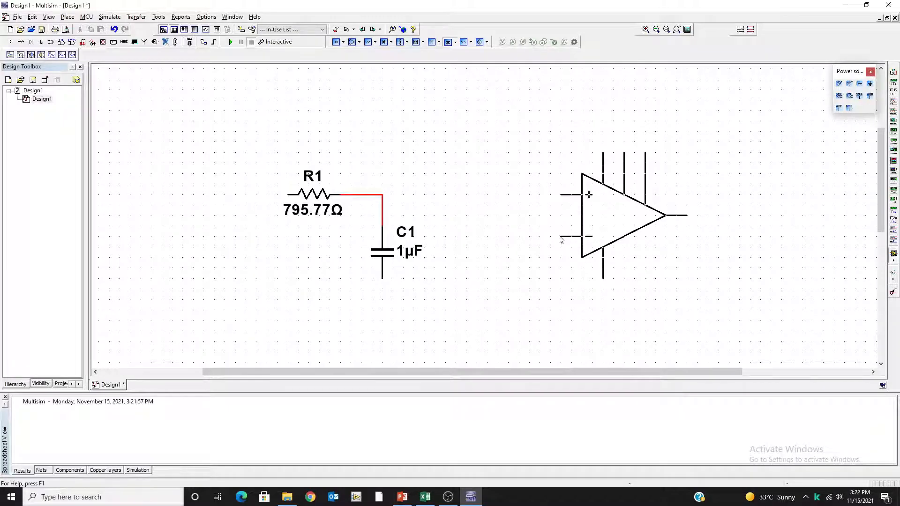
left_click(560, 238)
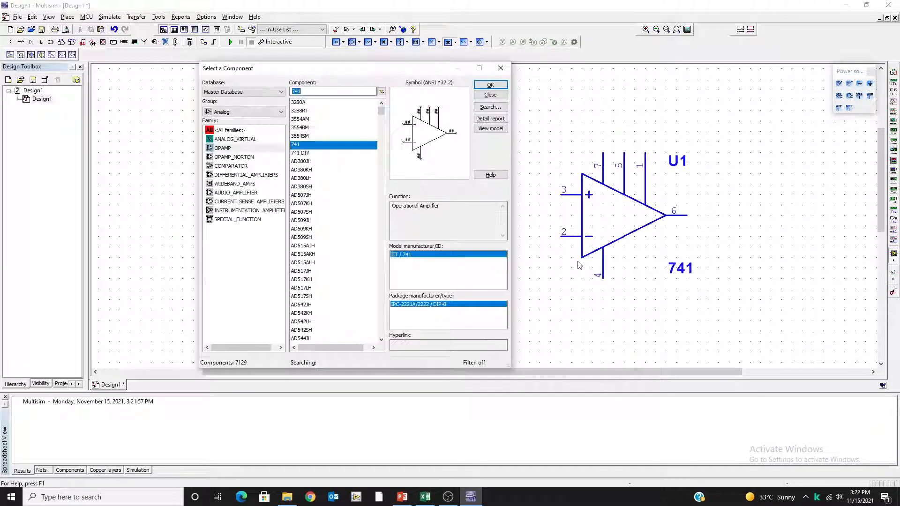
left_click(490, 95)
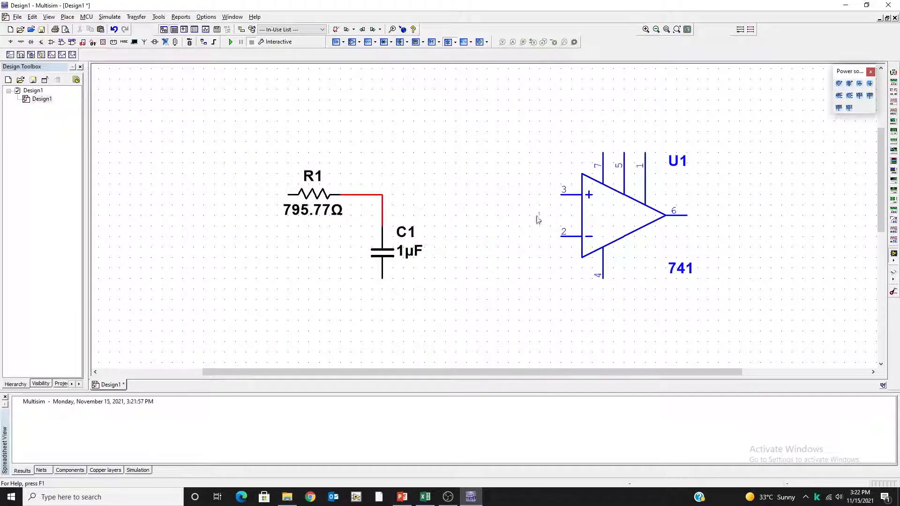
Step: Wire the op-amp's non-inverting input to the resistor-capacitor junction and loop its inverting input beneath the op-amp to its output
left_click(560, 194)
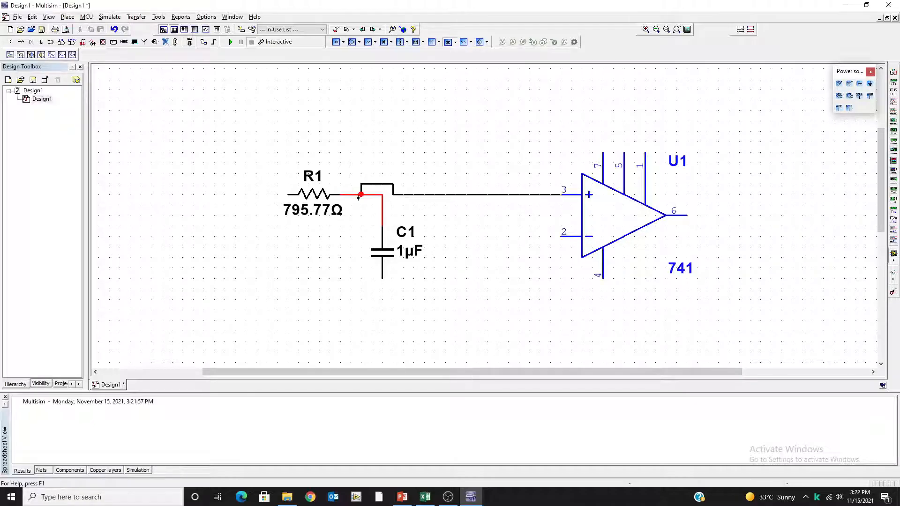
left_click(384, 195)
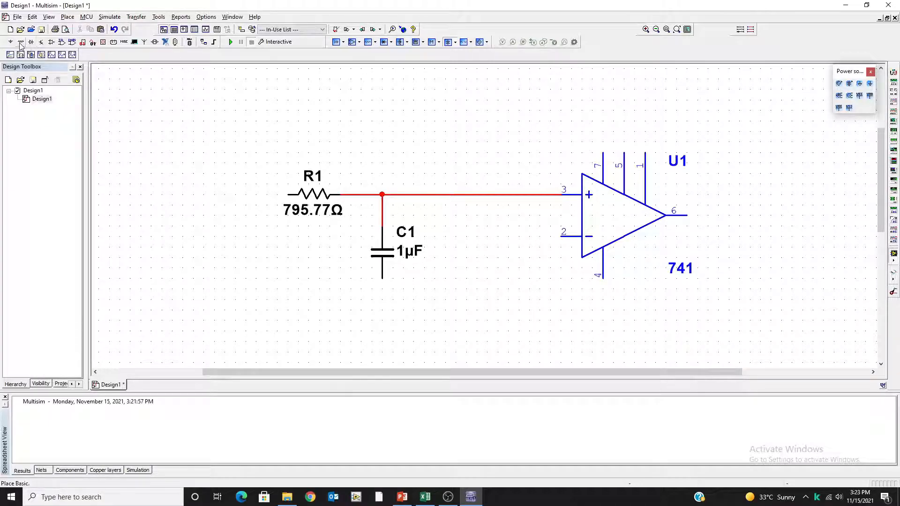
left_click(560, 237)
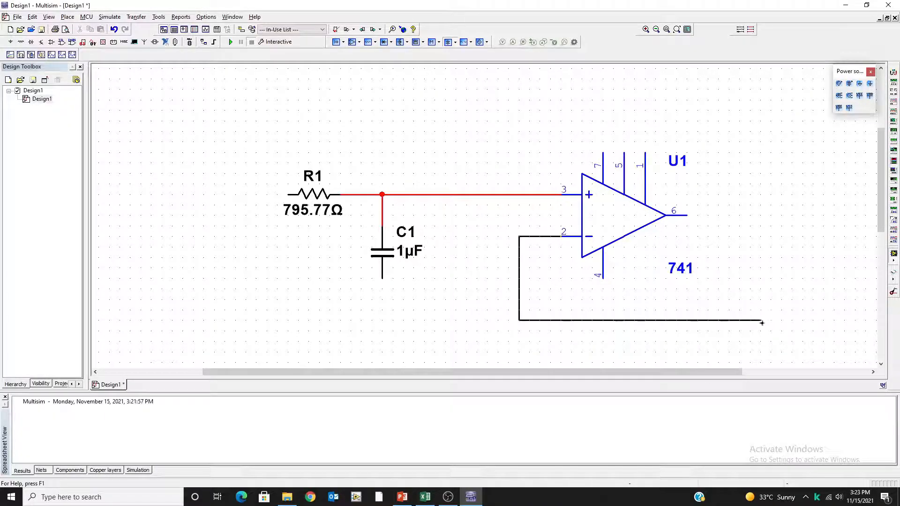
left_click(685, 215)
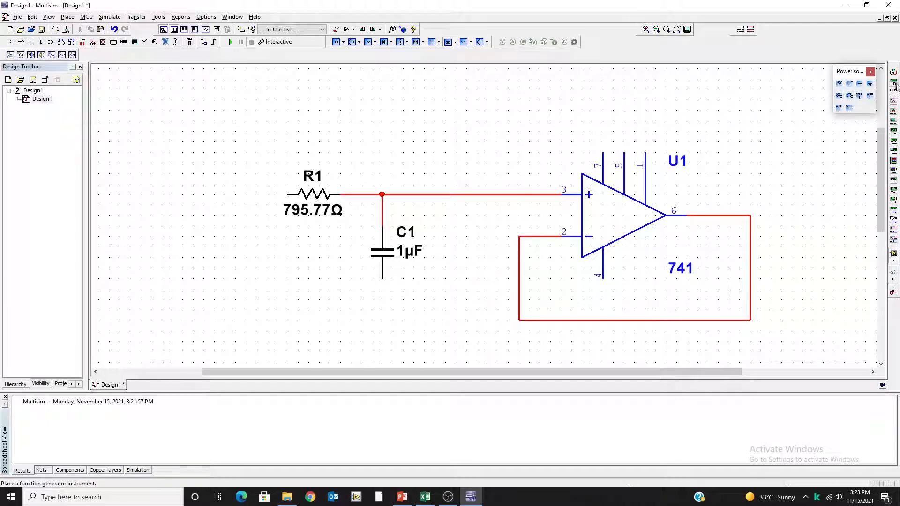
Step: Place a GROUND from the power sources below the capacitor and wire it to the capacitor's lower terminal
left_click(10, 41)
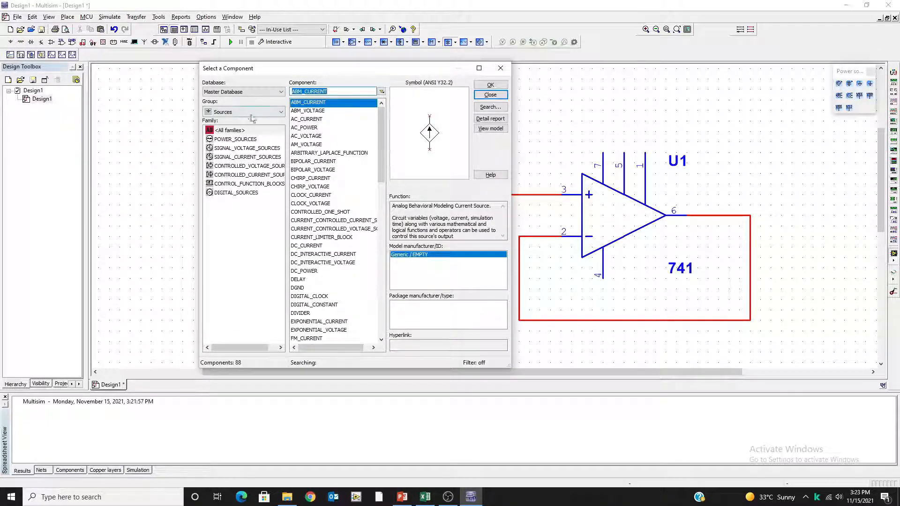
left_click(236, 139)
left_click(302, 127)
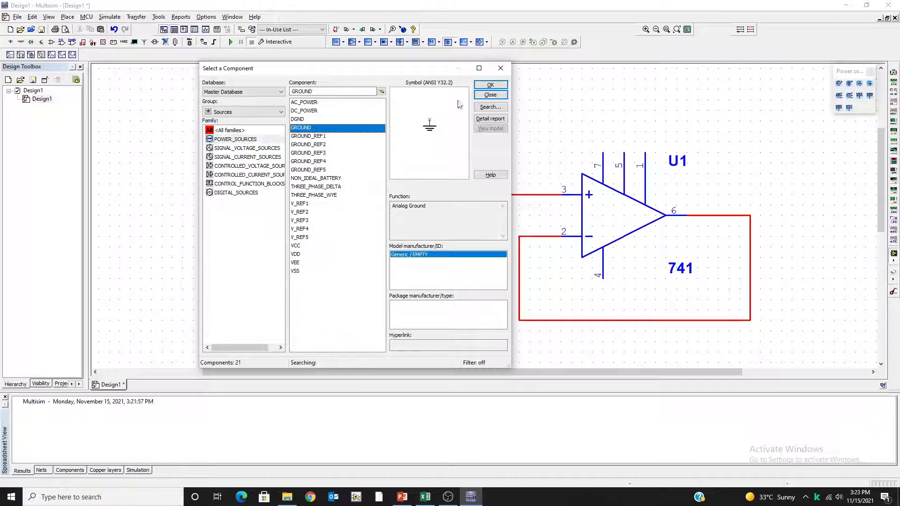
left_click(490, 85)
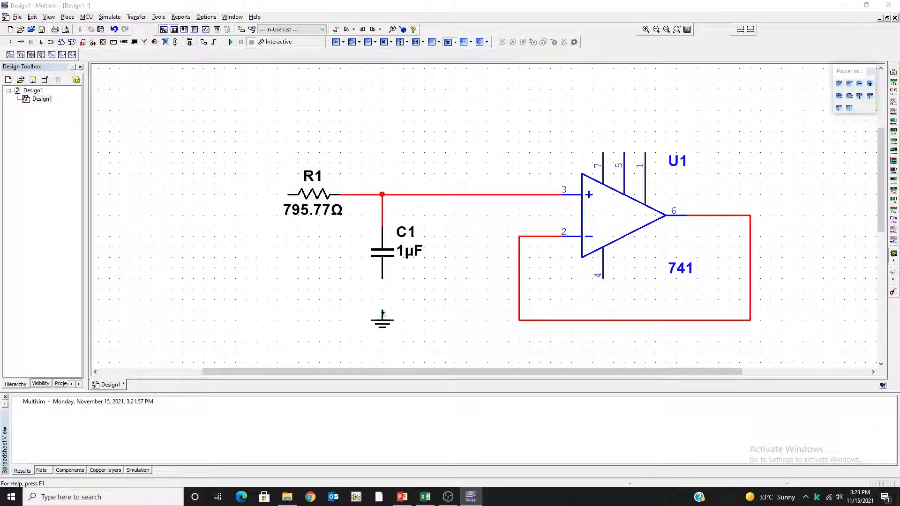
left_click(382, 314)
left_click(483, 95)
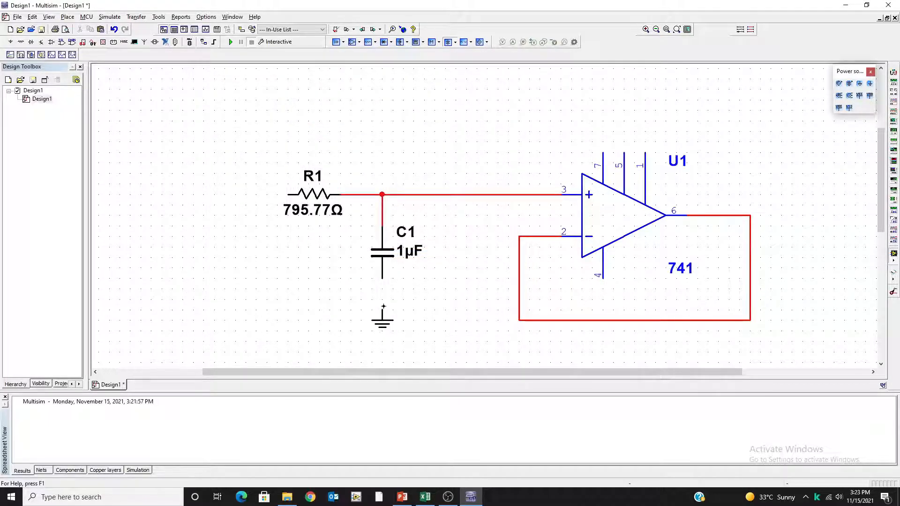
left_click(381, 310)
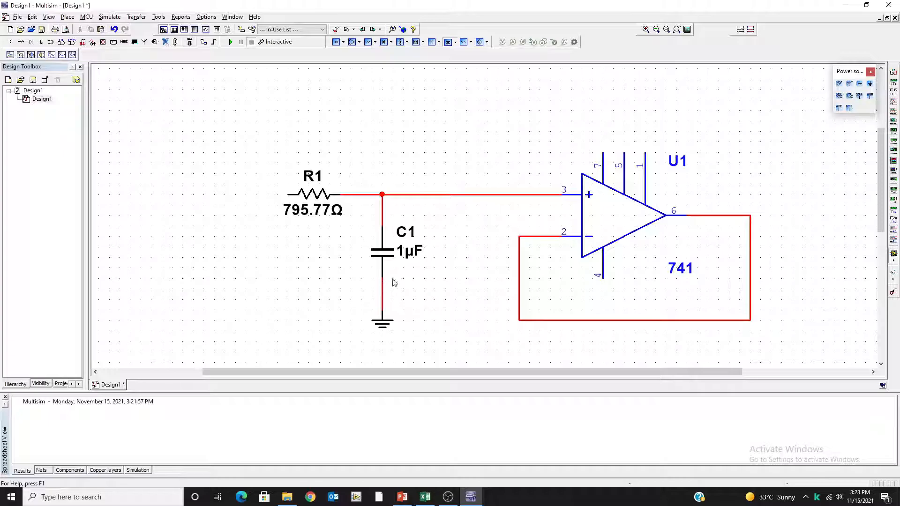
Step: Place a function generator above and left of the resistor and wire its + terminal to the resistor's free end
left_click(894, 83)
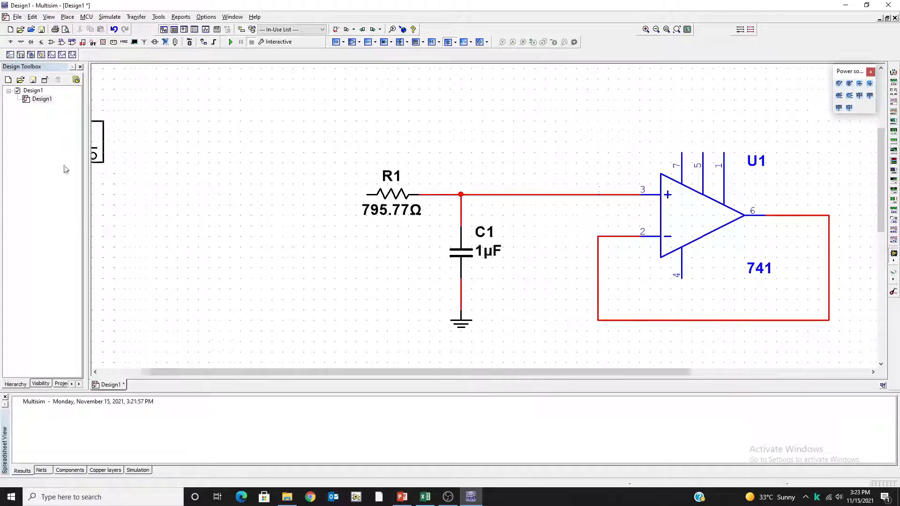
left_click(350, 136)
left_click(348, 134)
left_click(401, 194)
Step: Copy the ground symbol under the capacitor and attach the copy to the function generator's COM terminal
left_click(492, 329)
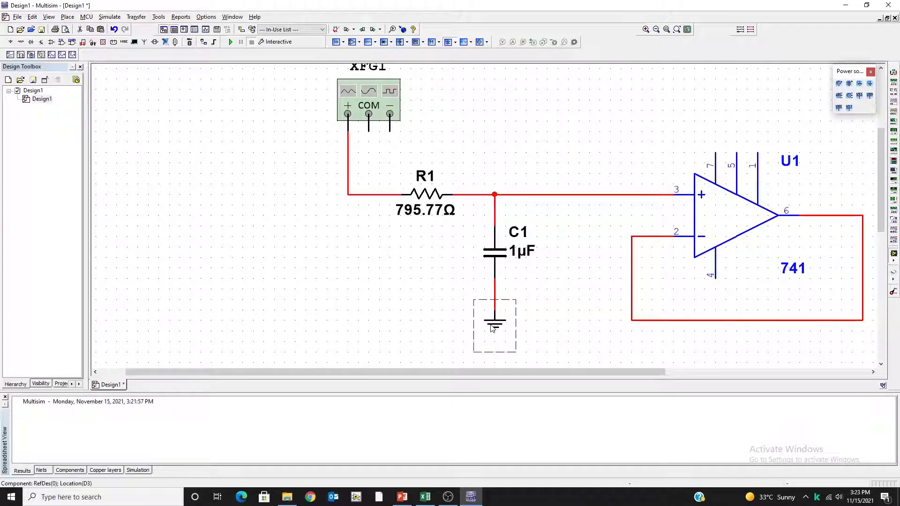
left_click(378, 168)
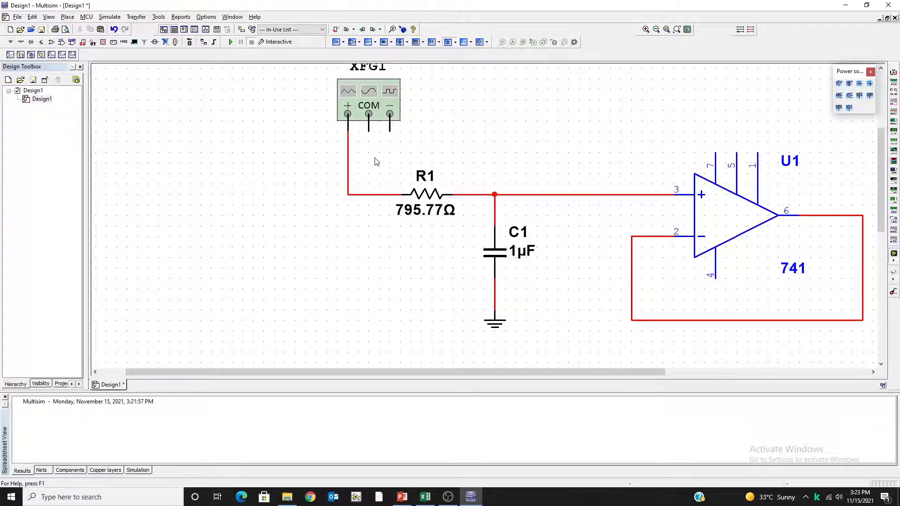
key("ctrl+v")
left_click(369, 136)
Step: Place a two-channel oscilloscope in the empty area above the op-amp
left_click_drag(546, 374, 634, 373)
scroll(592, 251, "down", 1)
scroll(588, 237, "up", 2)
scroll(588, 237, "down", 3)
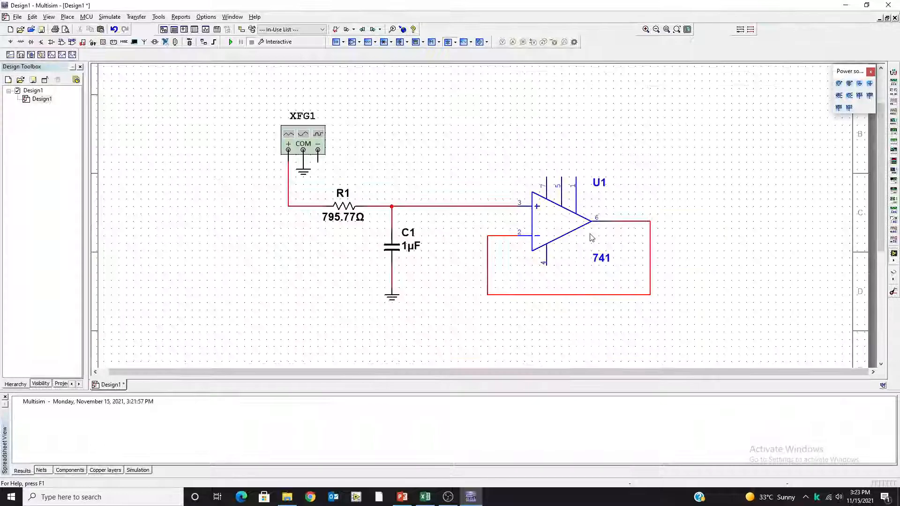
left_click_drag(881, 227, 881, 187)
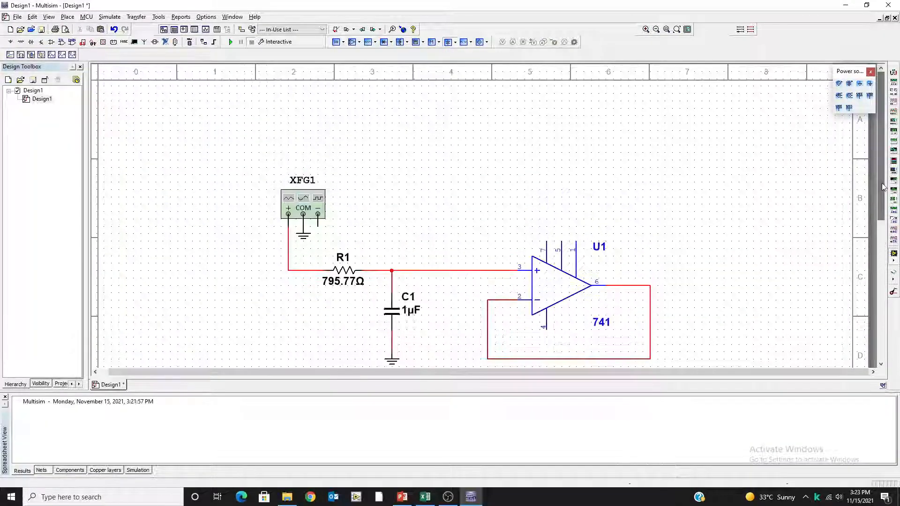
left_click(894, 100)
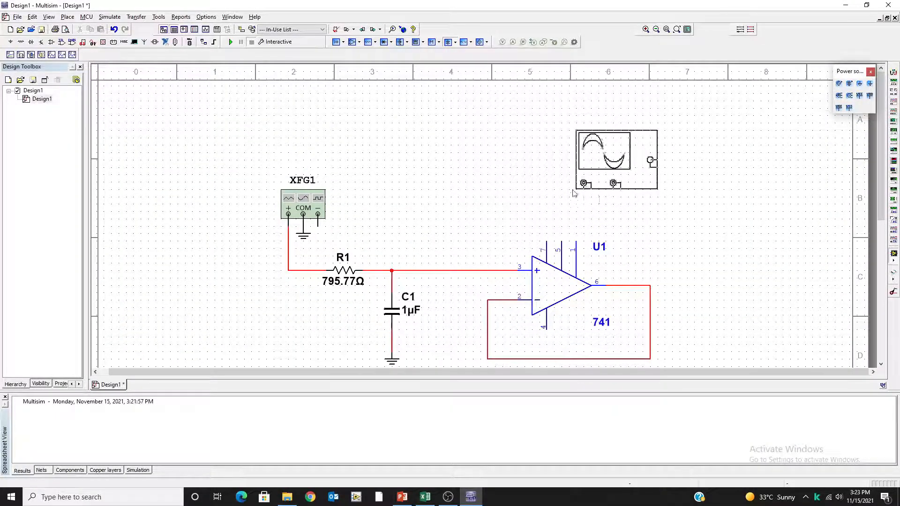
left_click(576, 179)
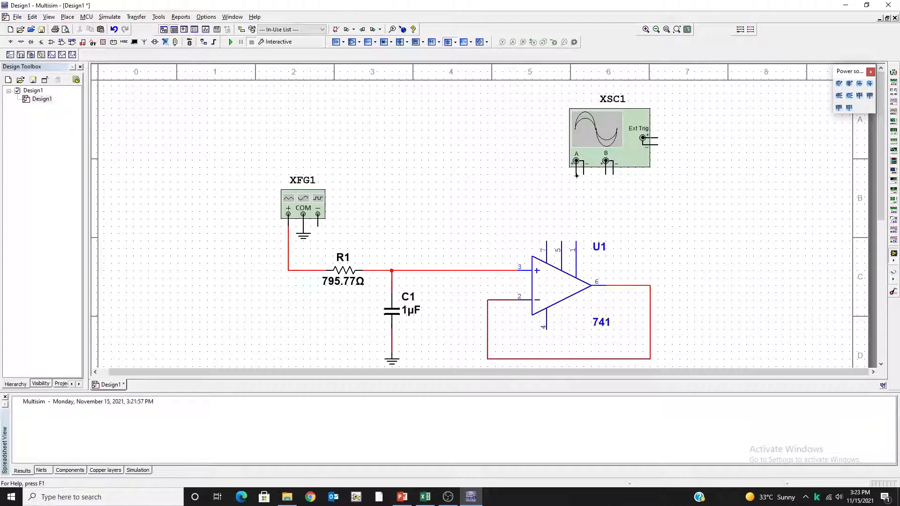
Step: Wire oscilloscope channel A's + terminal to the function generator's output wire and channel B's + terminal to the op-amp output
left_click(575, 161)
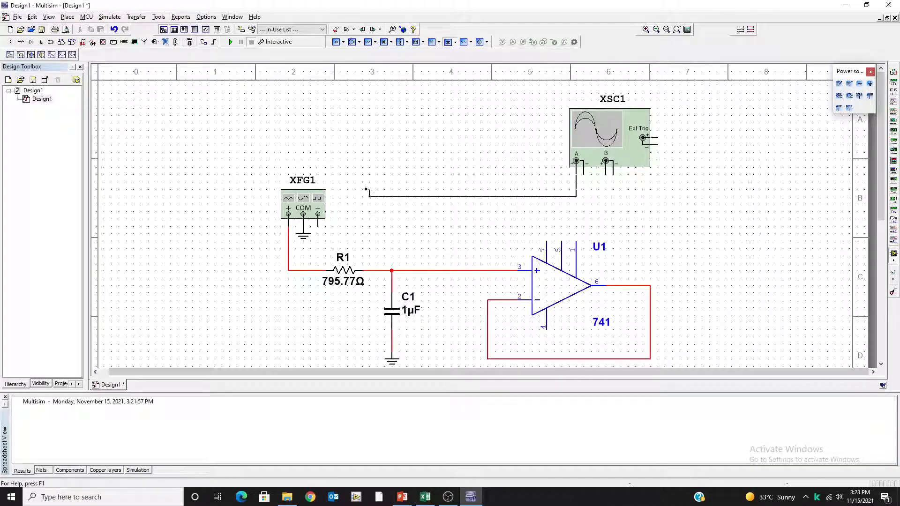
left_click(289, 256)
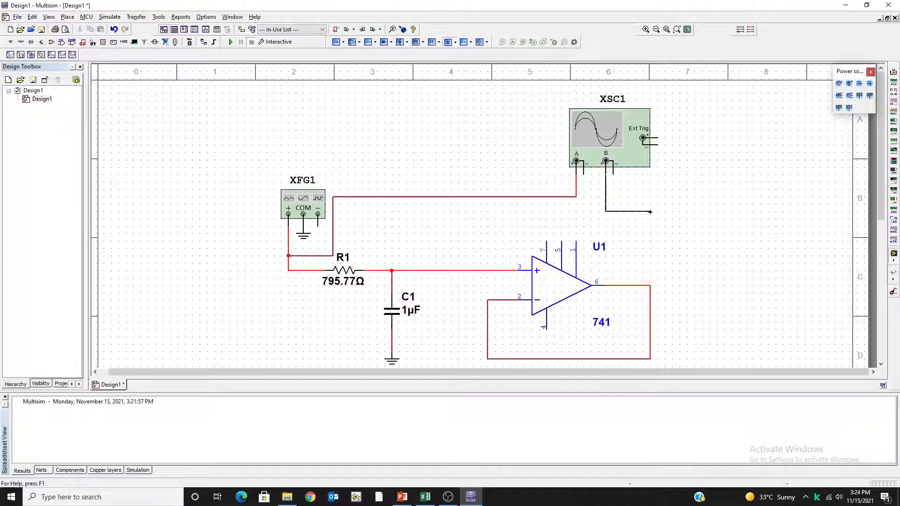
left_click(650, 286)
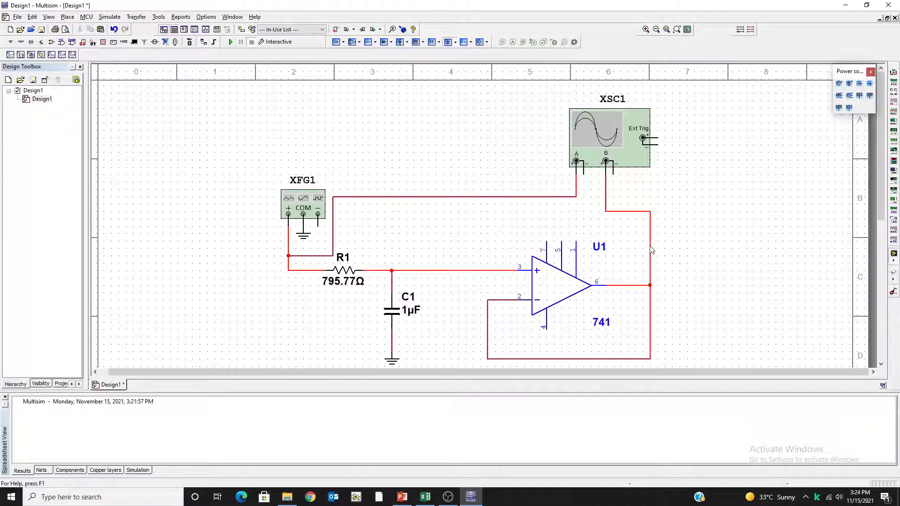
Step: Set the net color of the op-amp output wire to light green
double_click(651, 250)
left_click(420, 207)
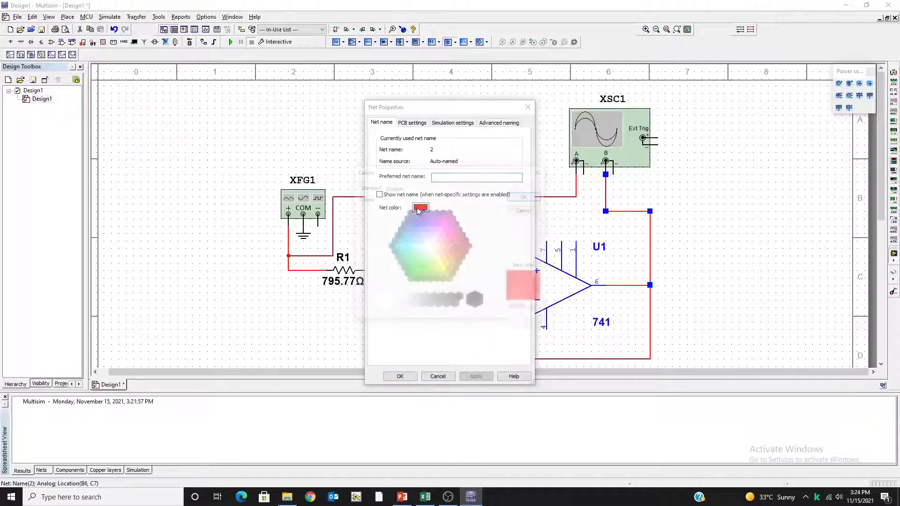
left_click(428, 267)
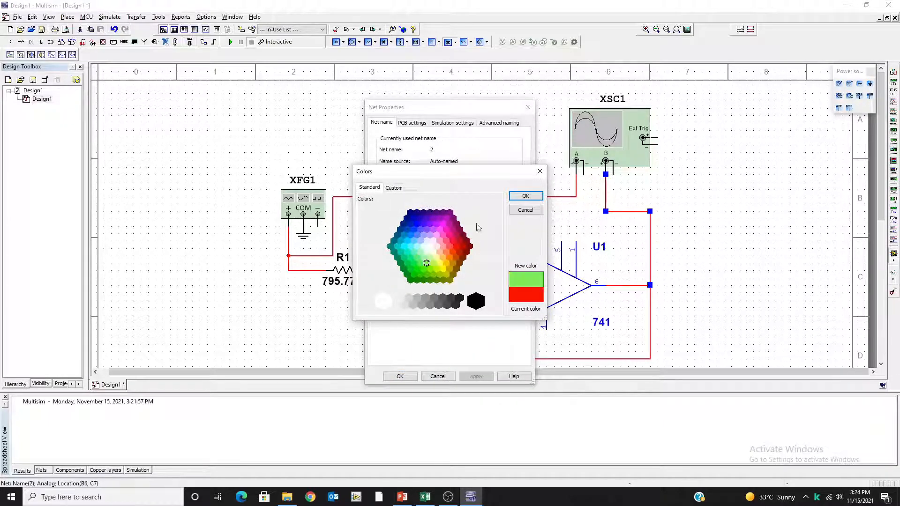
left_click(525, 196)
left_click(400, 377)
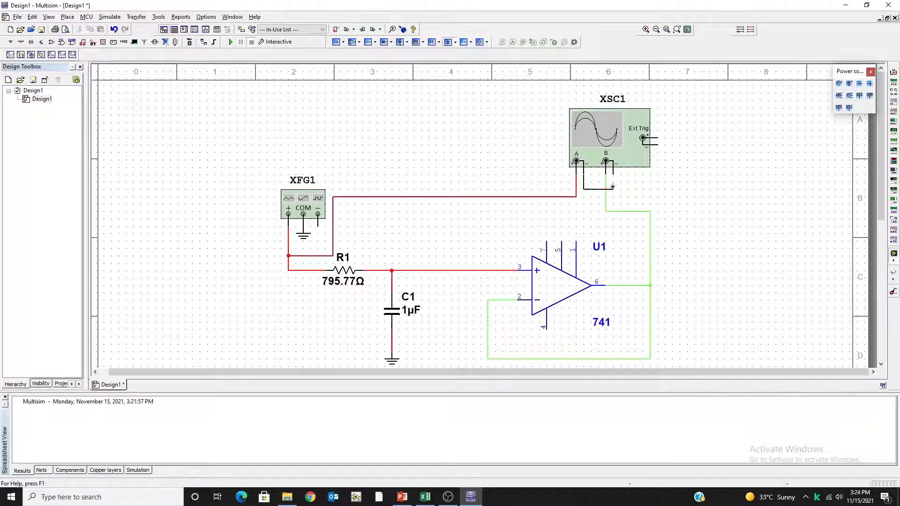
Step: Wire the negative terminals of oscilloscope channels A and B together and connect them to a ground symbol
left_click(613, 174)
left_click(591, 192)
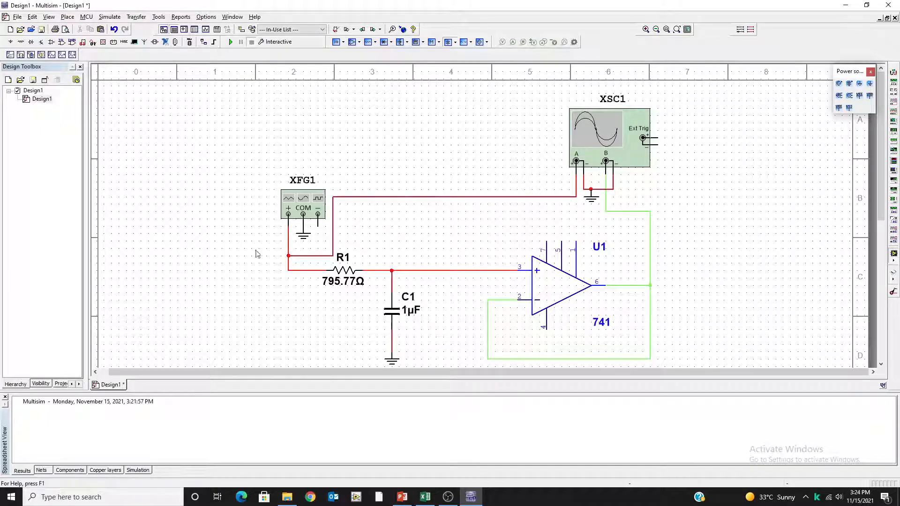
Step: Run the interactive simulation and open the function generator's settings to check its waveform, frequency and amplitude
scroll(417, 223, "down", 1)
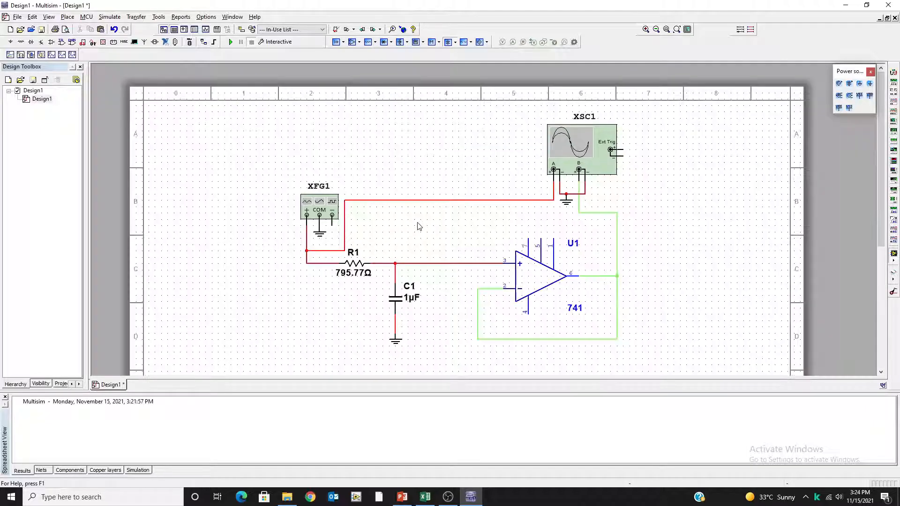
scroll(417, 223, "up", 1)
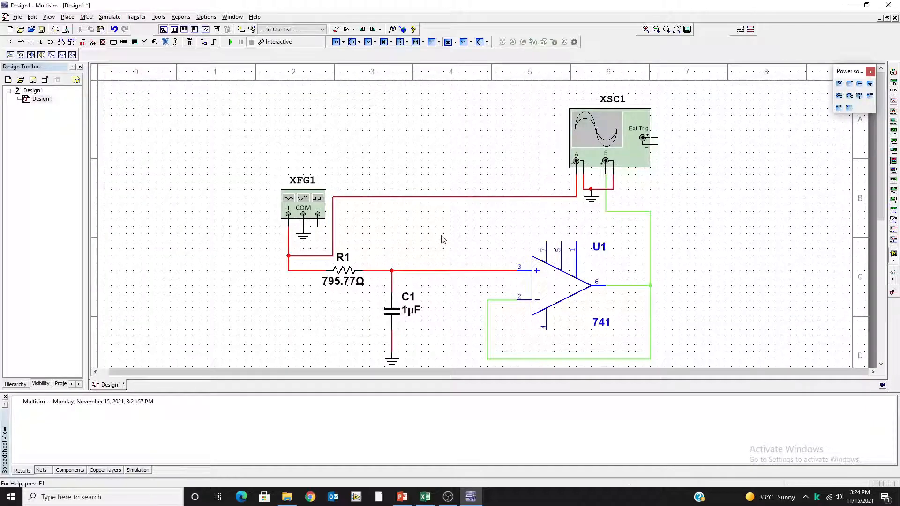
left_click(232, 42)
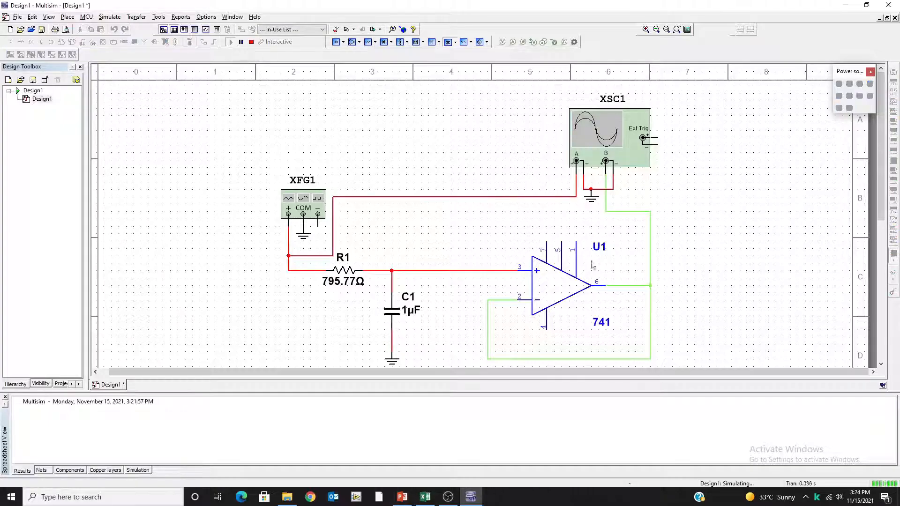
double_click(293, 218)
left_click_drag(453, 198, 299, 135)
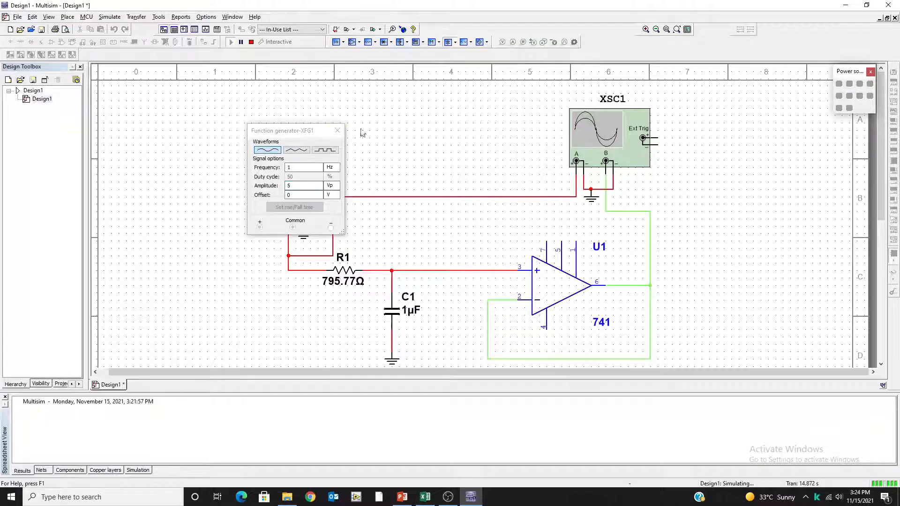
left_click(337, 130)
Step: Open the oscilloscope's display and place it clear of the function generator
double_click(623, 145)
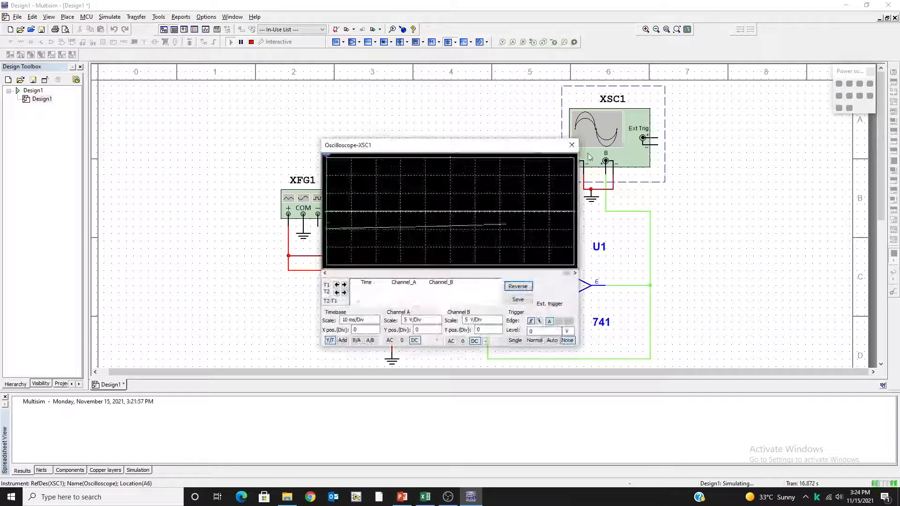
left_click_drag(469, 147, 674, 104)
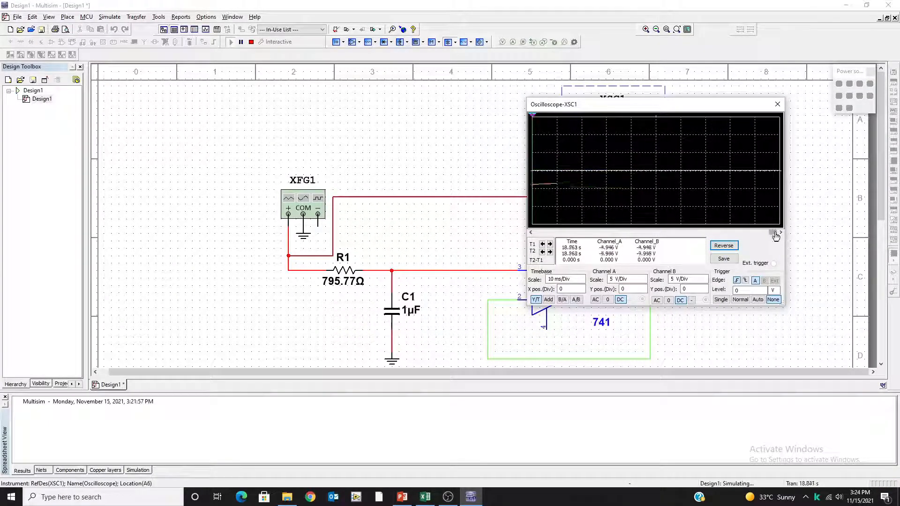
left_click_drag(671, 111, 646, 115)
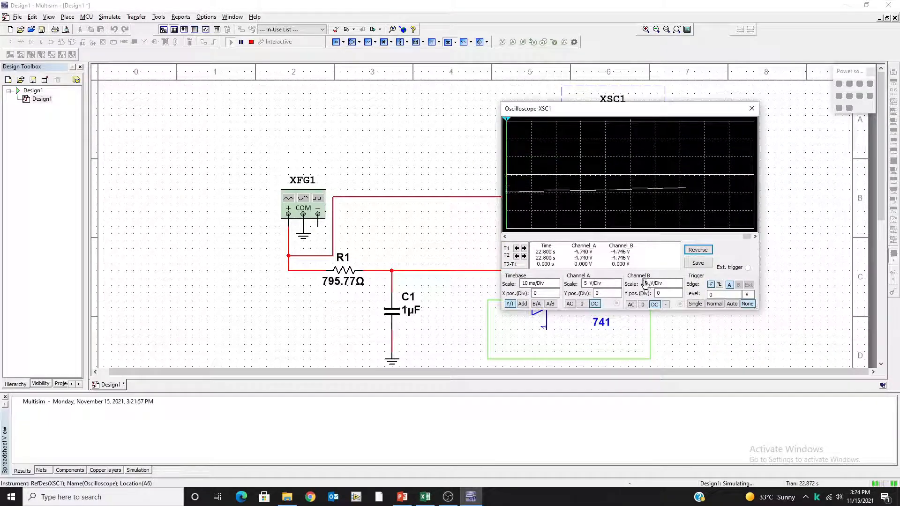
Step: Set the oscilloscope timebase to 500 ms/Div and shift its display further toward the middle of the schematic
left_click(557, 285)
left_click(558, 285)
left_click(557, 285)
left_click(557, 284)
left_click(556, 282)
left_click(556, 282)
left_click(556, 282)
left_click(556, 282)
left_click(556, 282)
left_click(556, 282)
left_click(557, 282)
left_click(557, 282)
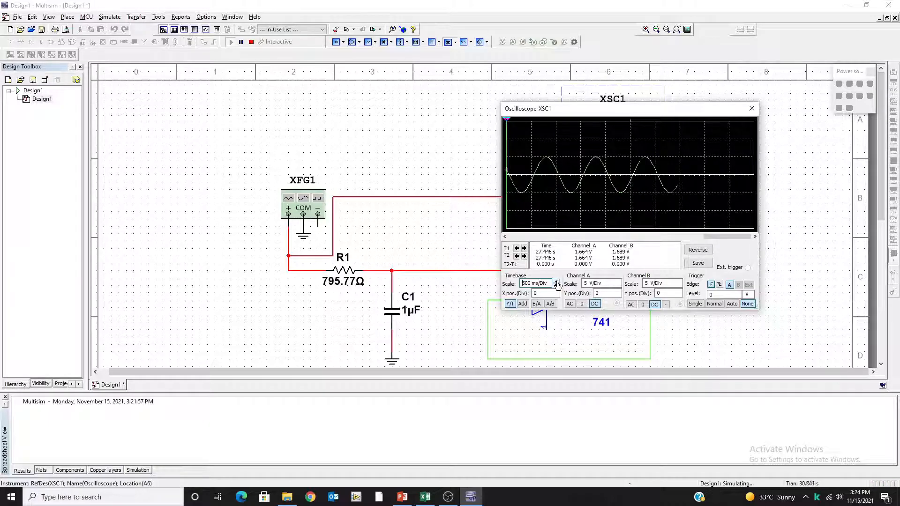
mouse_move(612, 109)
left_mouse_down()
mouse_move(712, 212)
mouse_move(424, 101)
mouse_move(548, 105)
left_mouse_up()
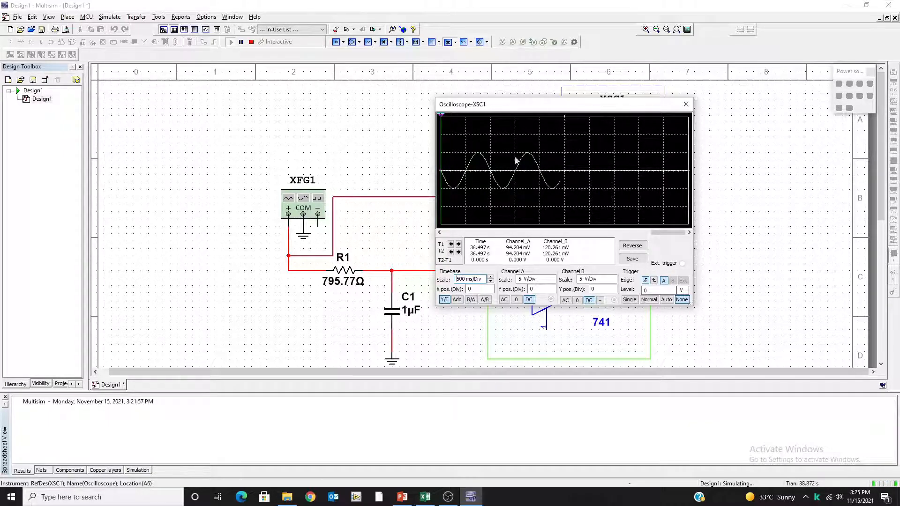
Step: Reopen the function generator beside the oscilloscope display and set its frequency to 50 Hz
double_click(301, 201)
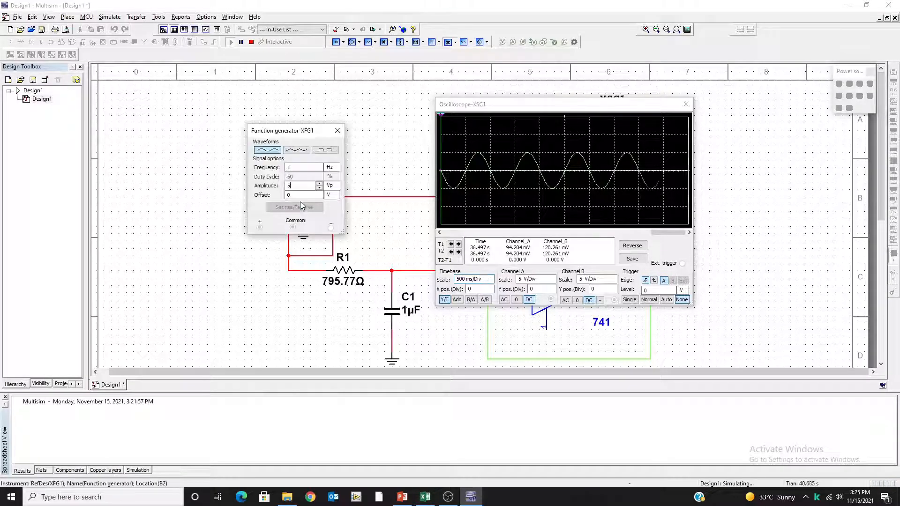
left_click_drag(303, 126, 202, 131)
double_click(193, 174)
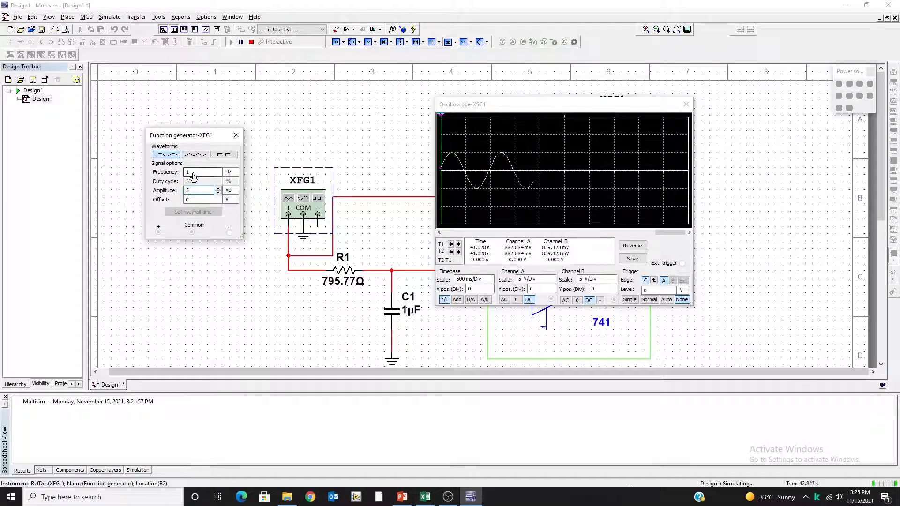
double_click(218, 170)
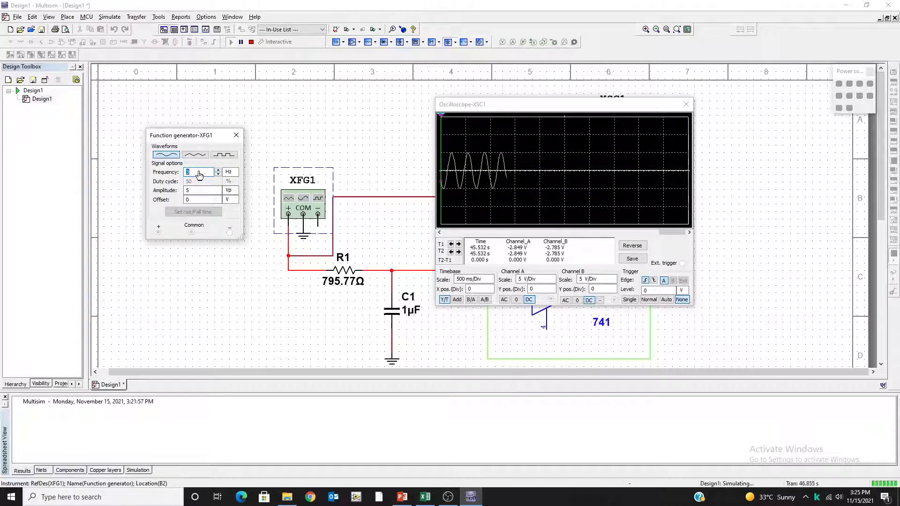
key("Return")
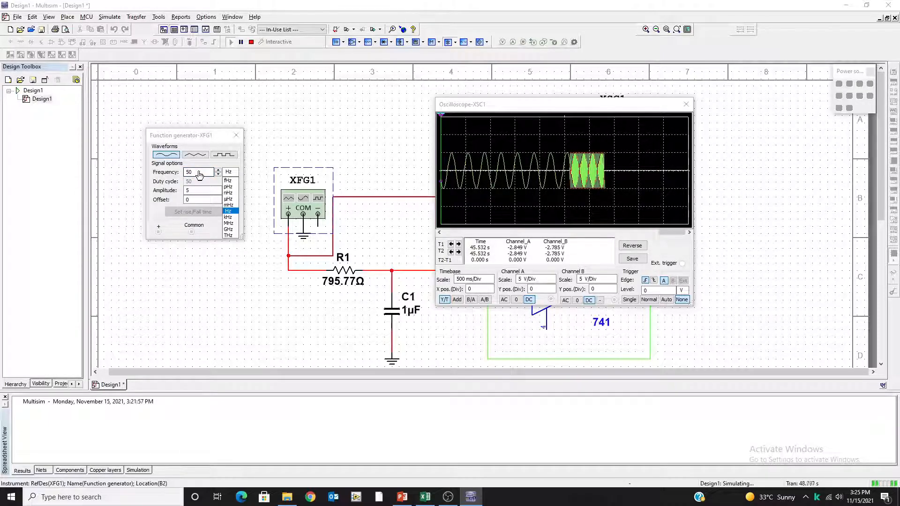
Step: Set the oscilloscope timebase to 10 ms/Div and switch its trigger to Single
left_click(476, 280)
left_click(490, 282)
left_click(490, 282)
left_click(490, 282)
left_click(490, 282)
left_click(490, 282)
left_click(630, 299)
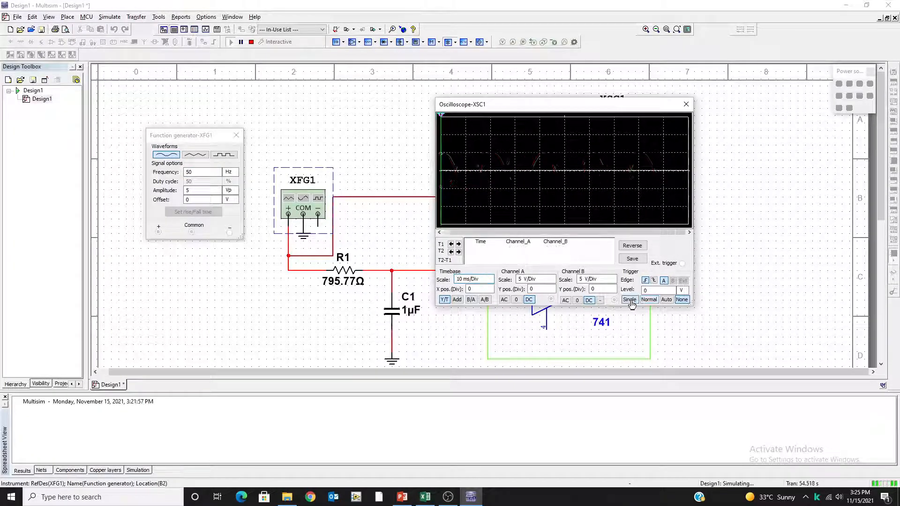
Step: Set the function generator frequency to 1 Hz and restart the simulation
double_click(192, 175)
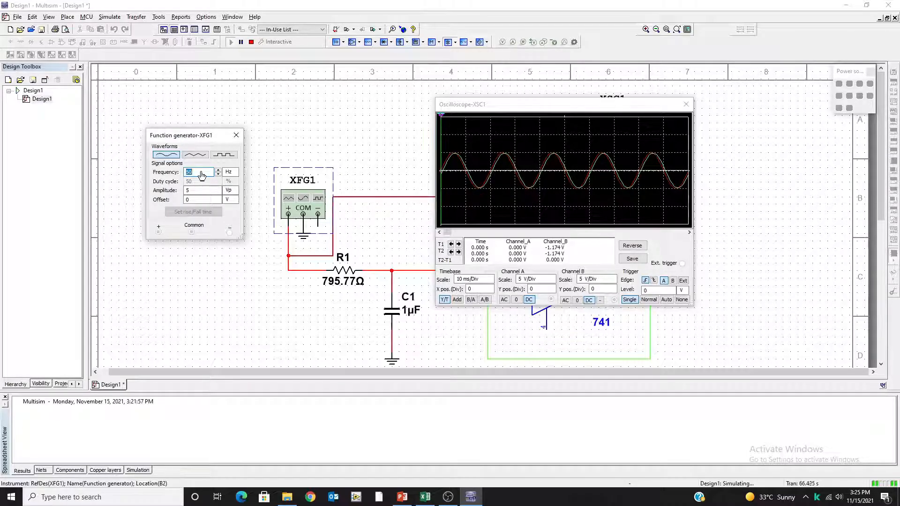
key("Tab")
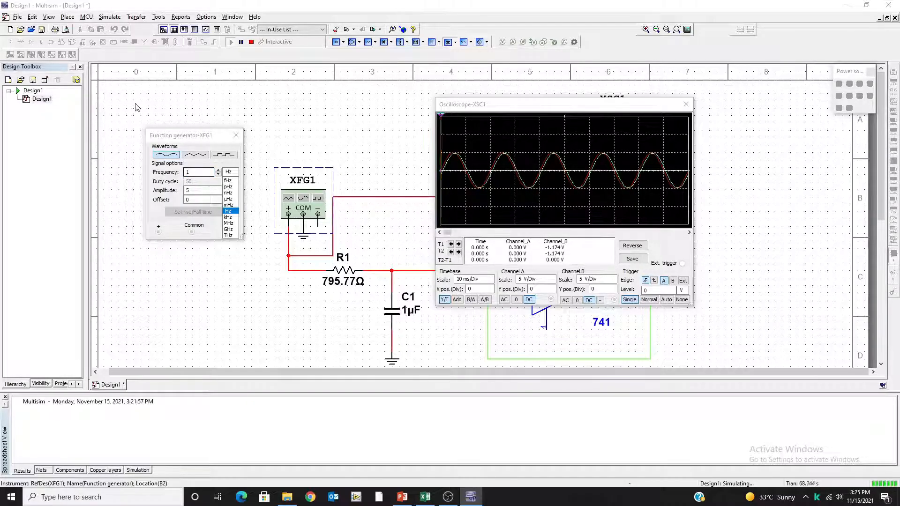
left_click(251, 42)
left_click(250, 42)
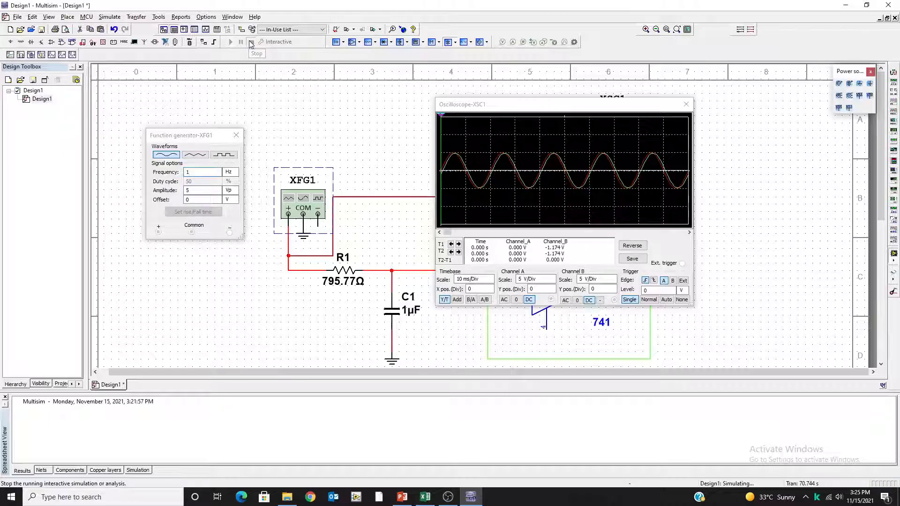
left_click(230, 42)
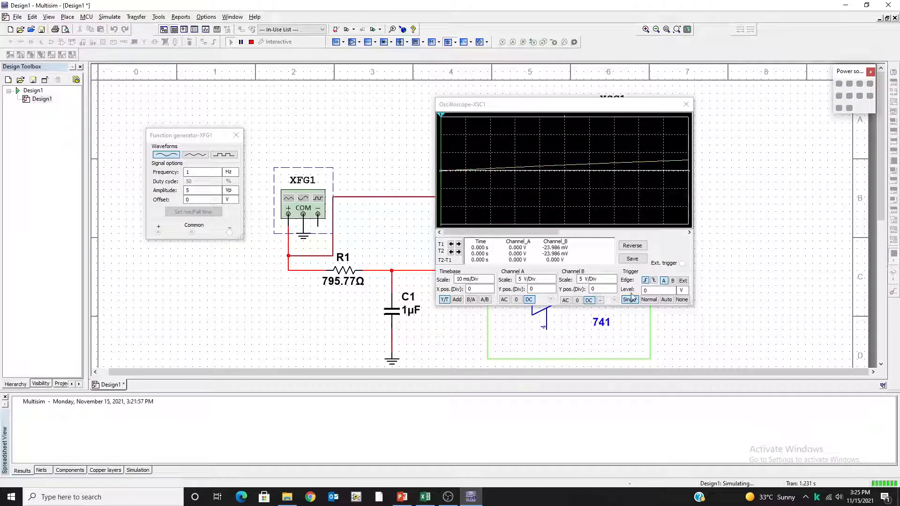
Step: Set the oscilloscope timebase to 200 ms/Div for the 1 Hz signal
left_click(493, 280)
left_click(491, 277)
left_click(490, 277)
left_click(491, 277)
left_click(490, 278)
left_click(491, 277)
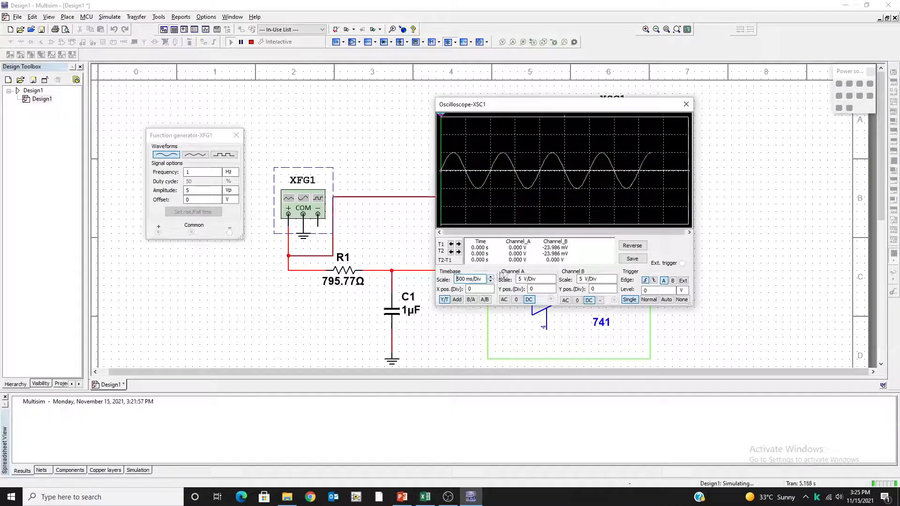
left_click(491, 281)
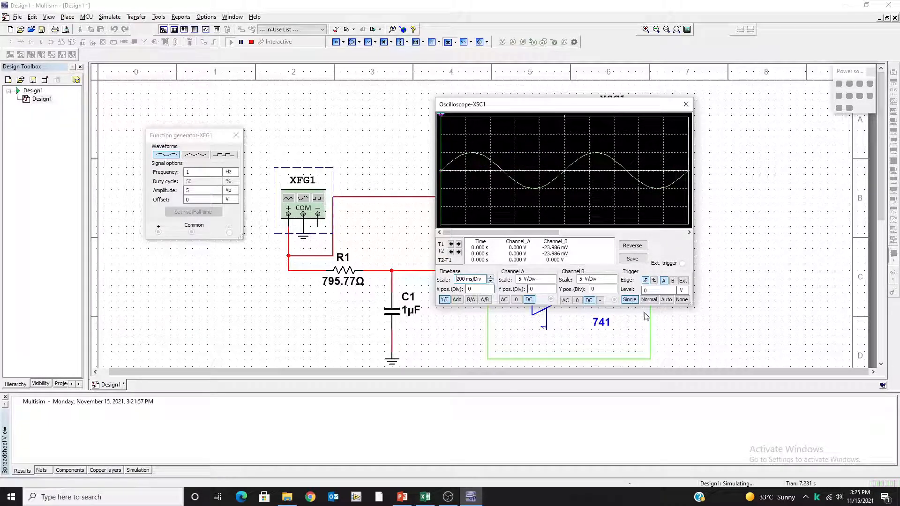
Step: Enlarge the oscilloscope display to fill most of the workspace beside the function generator
mouse_move(690, 304)
left_mouse_down()
mouse_move(839, 464)
mouse_move(884, 463)
left_mouse_up()
left_click_drag(591, 107, 446, 43)
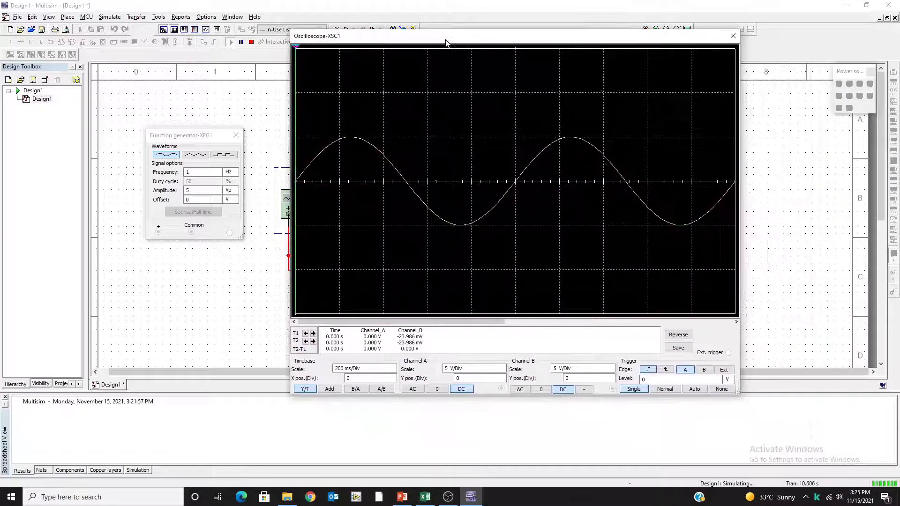
left_click_drag(740, 397, 845, 428)
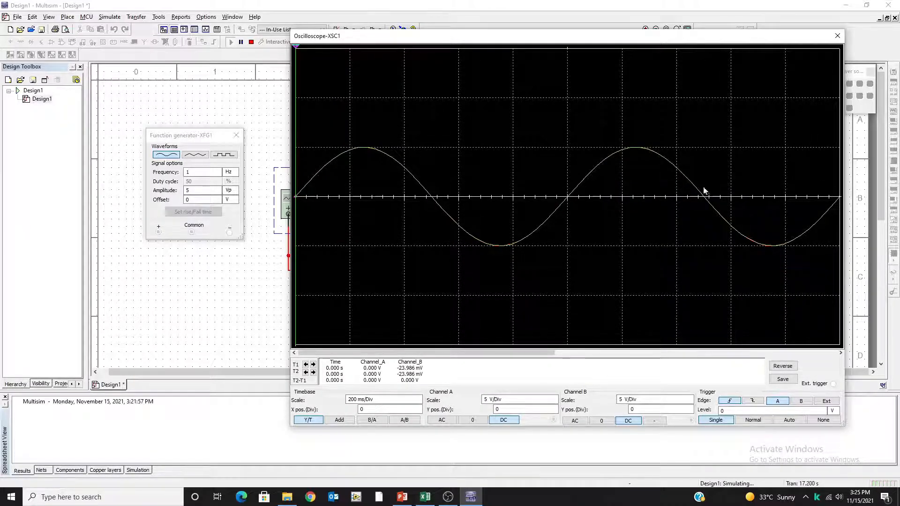
Step: Set the function generator frequency to 25 Hz and restart the simulation
double_click(192, 173)
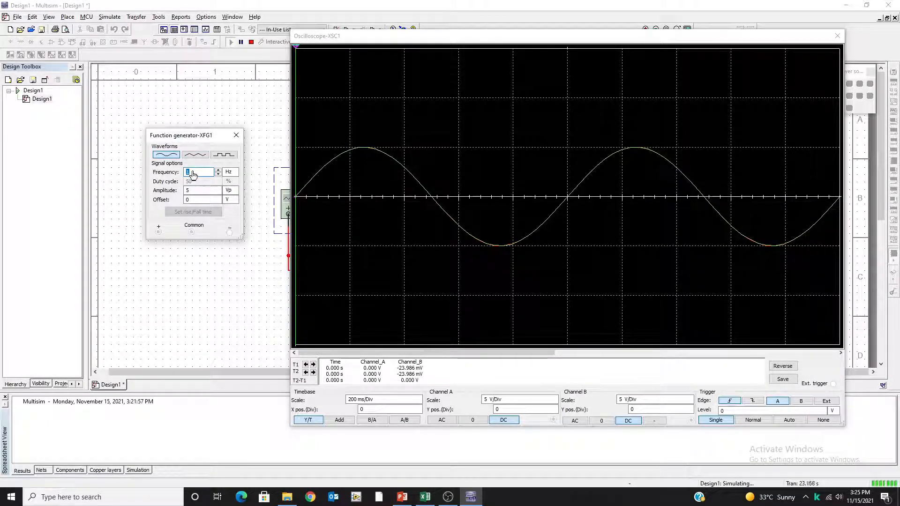
type("5")
key("BackSpace")
type("2")
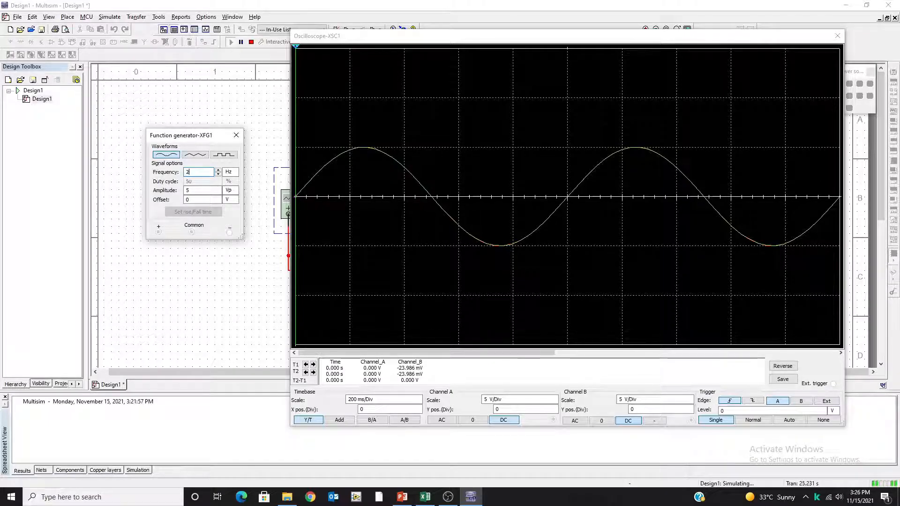
key("Return")
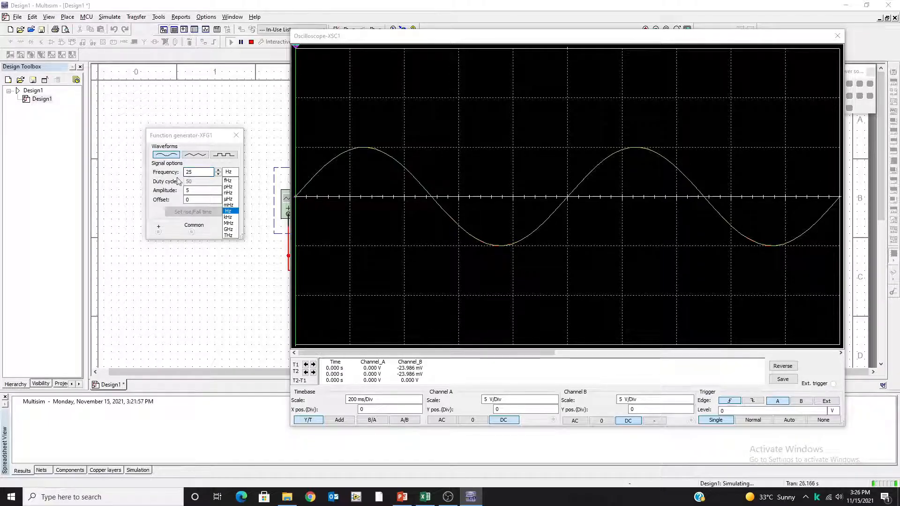
left_click(250, 42)
left_click(251, 43)
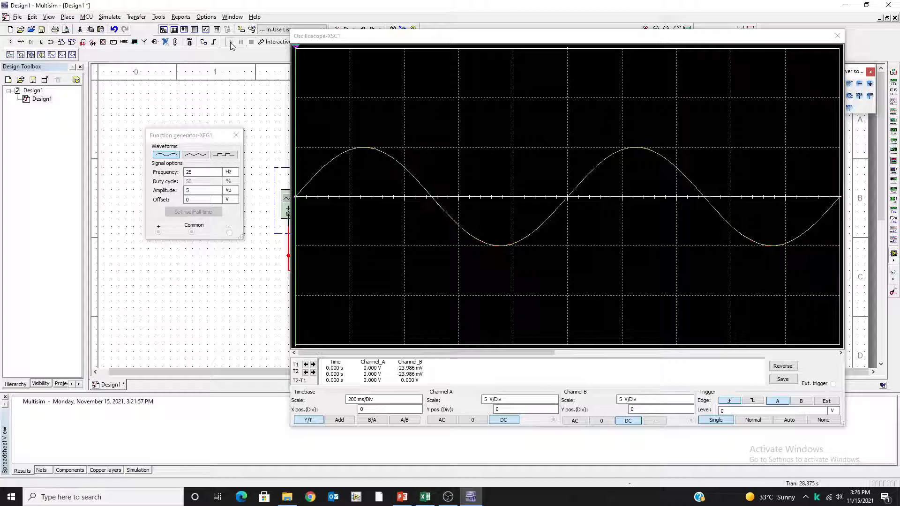
left_click(231, 43)
Step: Set the oscilloscope timebase to 20 ms/Div for the 25 Hz signal
left_click(419, 400)
left_click(419, 402)
left_click(419, 402)
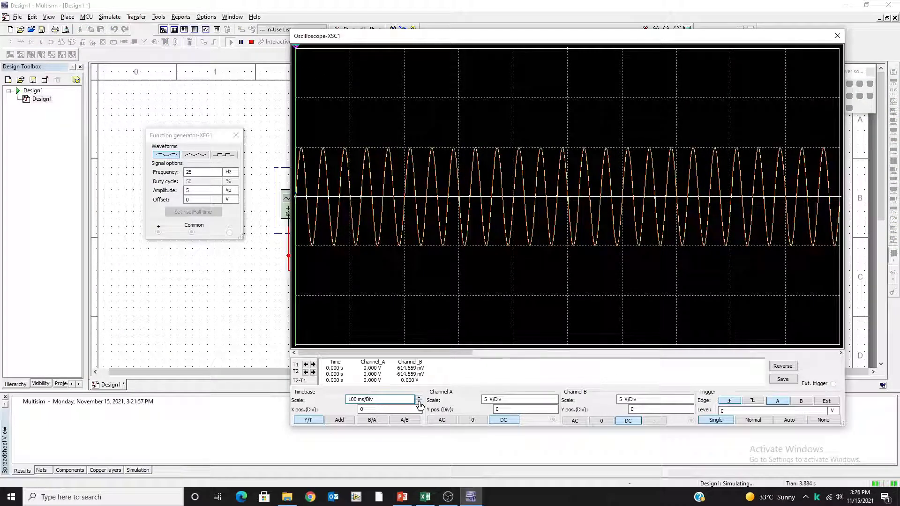
left_click(419, 402)
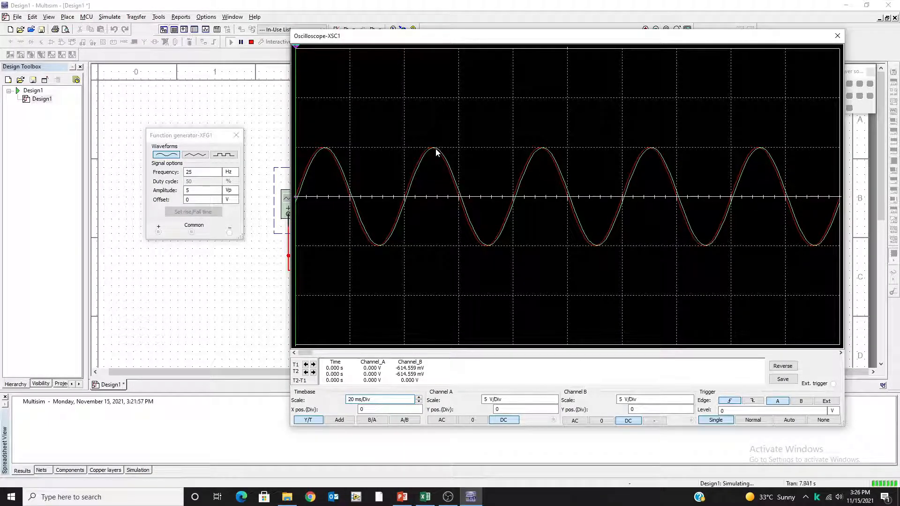
Step: Set the function generator frequency to 50 Hz while the simulation keeps running
left_click(195, 172)
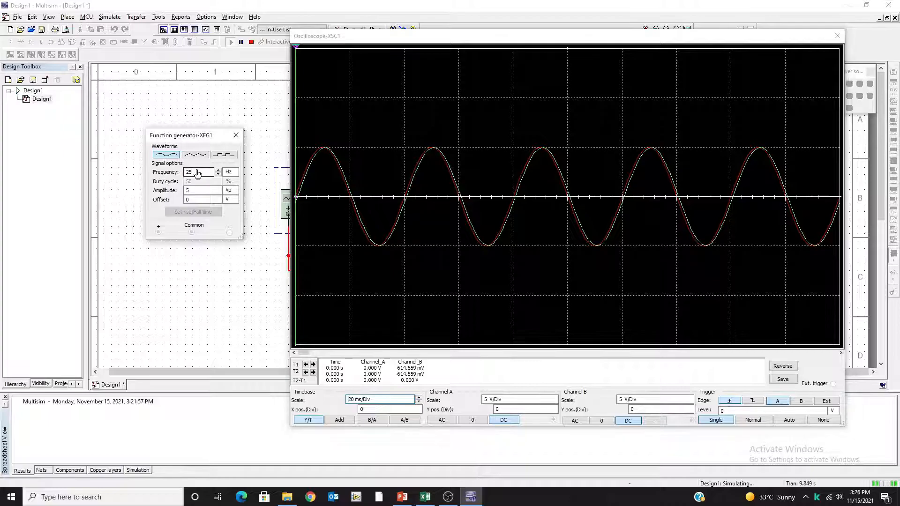
type("50")
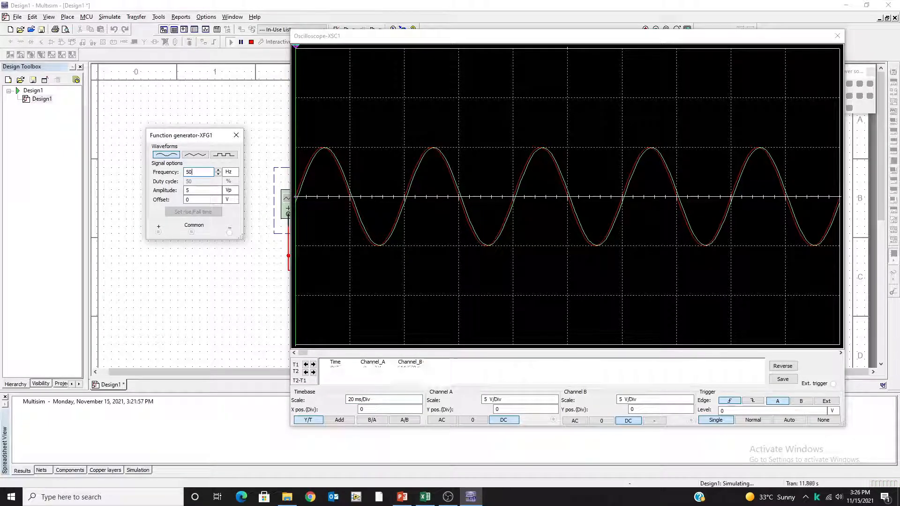
key("Return")
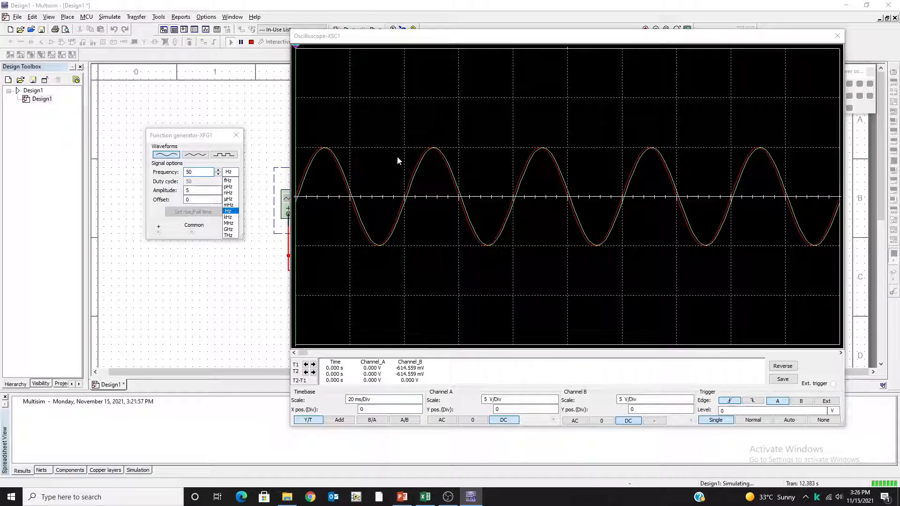
left_click(236, 212)
Step: Capture a fresh single-trigger sweep of the 50 Hz signal and set the oscilloscope timebase to 10 ms/Div
left_click(718, 420)
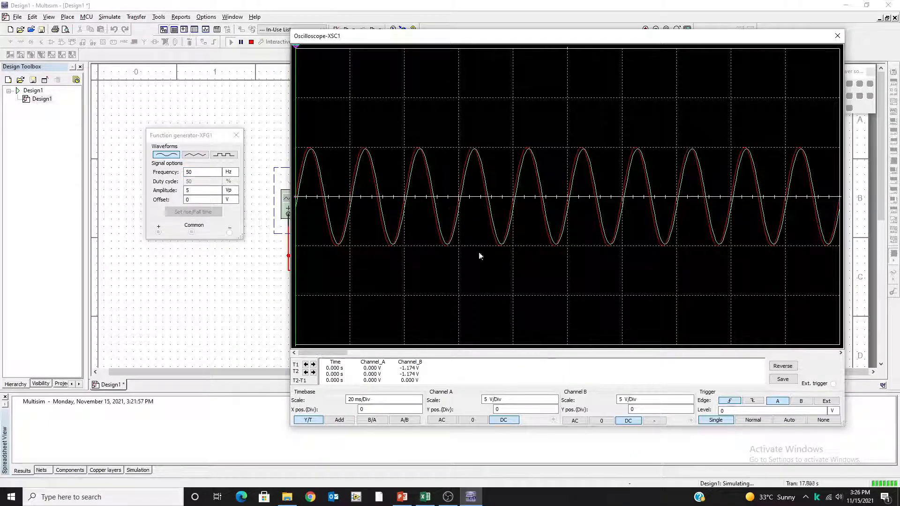
left_click(382, 399)
left_click(418, 403)
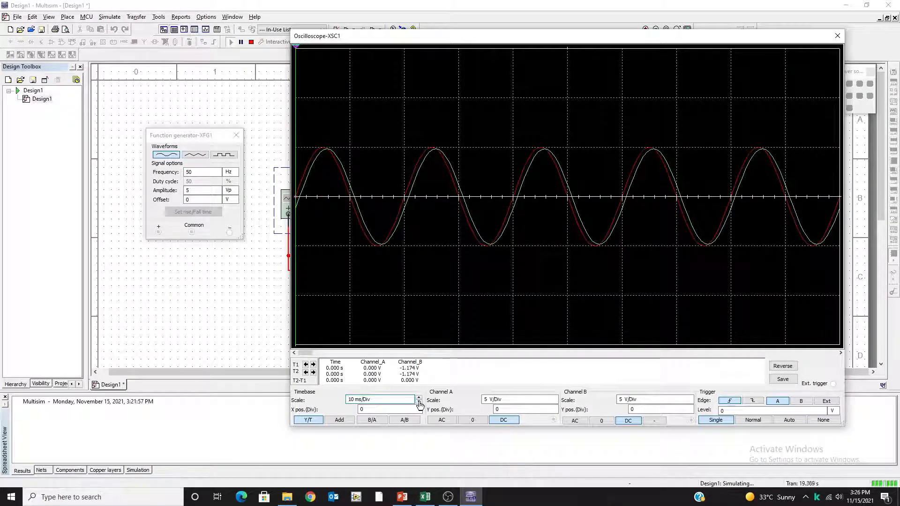
Step: Set the function generator frequency to 75 Hz and capture a fresh single-trigger sweep on the oscilloscope
left_click(202, 172)
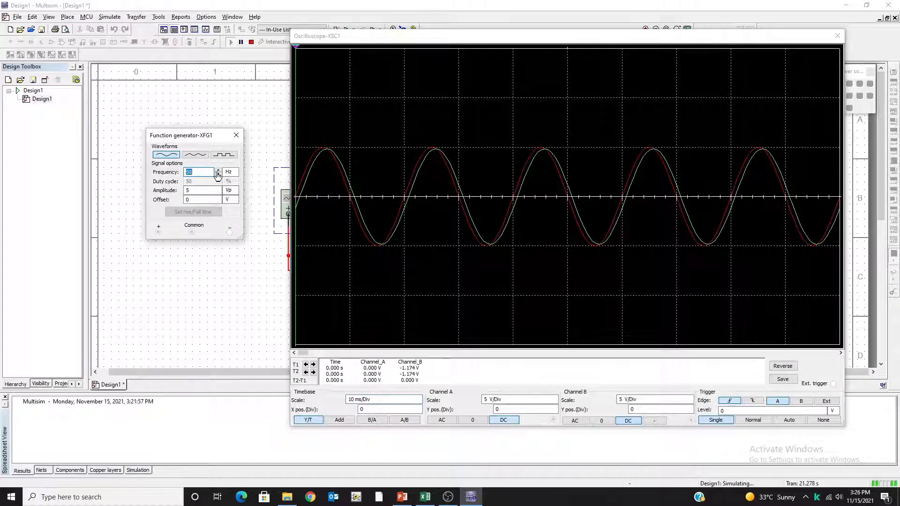
type("75")
key("Tab")
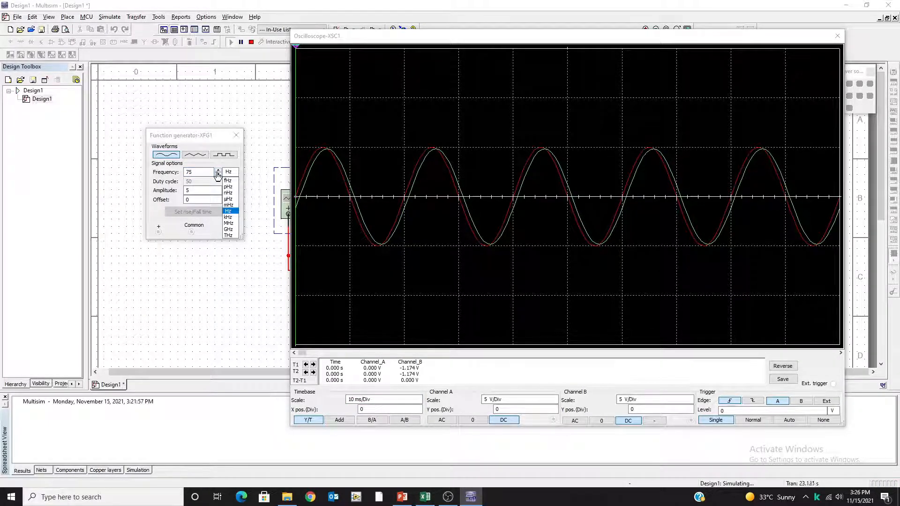
left_click(229, 212)
left_click(432, 253)
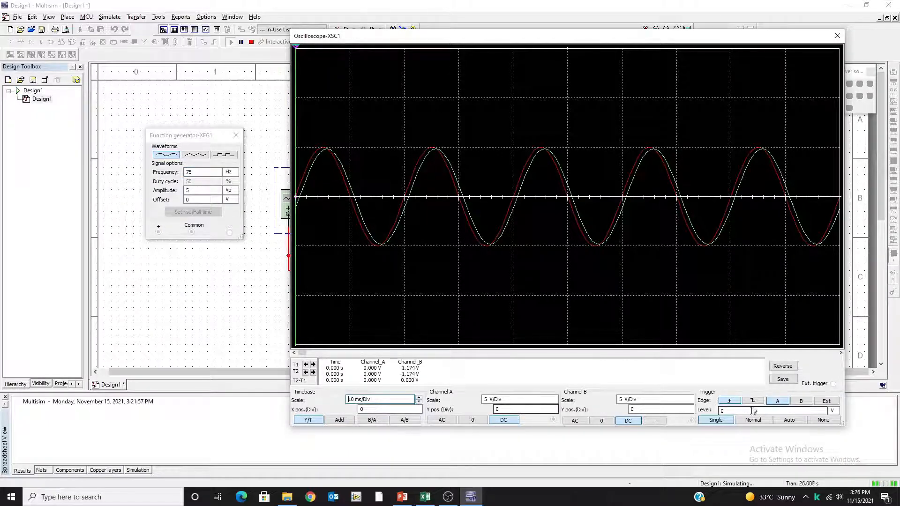
left_click(726, 419)
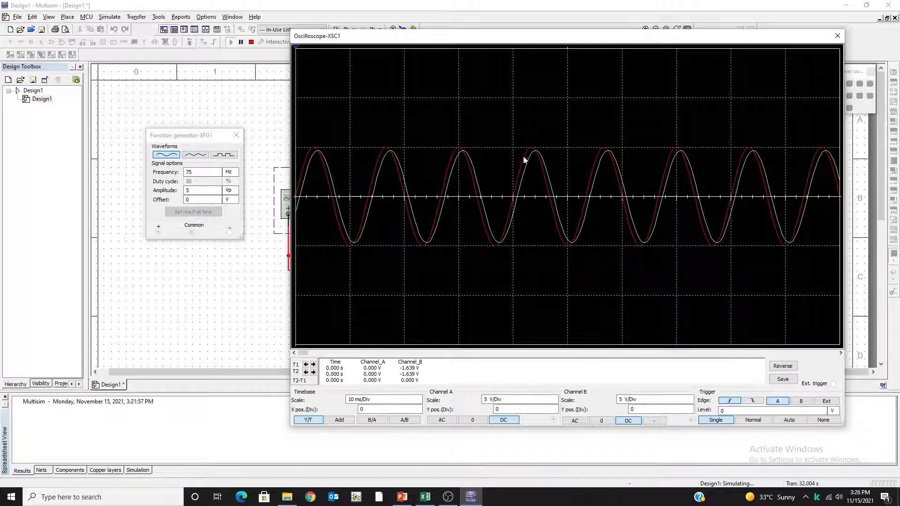
Step: Set the function generator frequency to 100 Hz and capture a new single-trigger sweep of the input and output
double_click(214, 173)
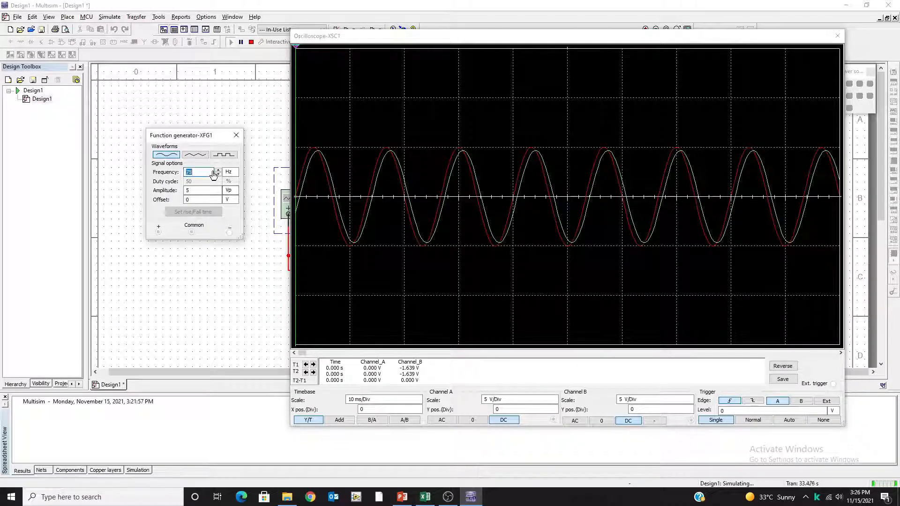
left_click(491, 287)
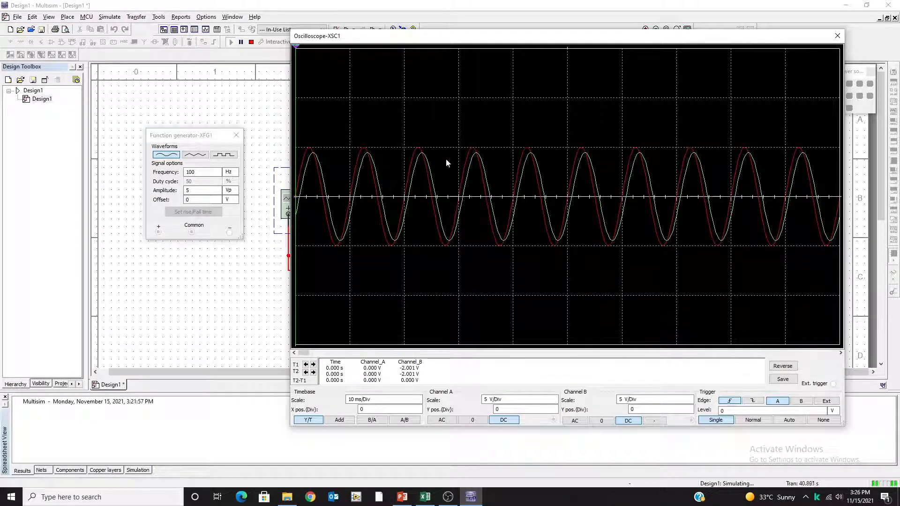
Step: Set the function generator frequency to 500 Hz and capture a fresh single-trigger sweep on the oscilloscope
left_click(206, 173)
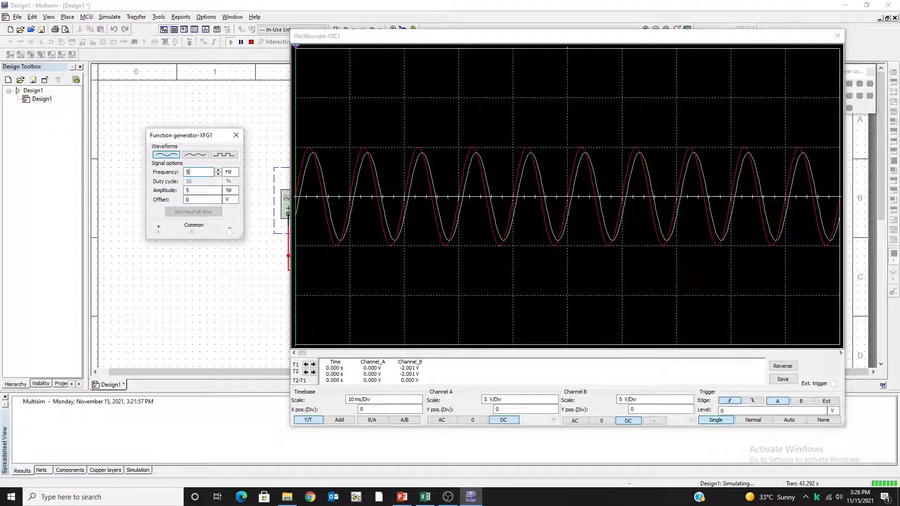
left_click(414, 271)
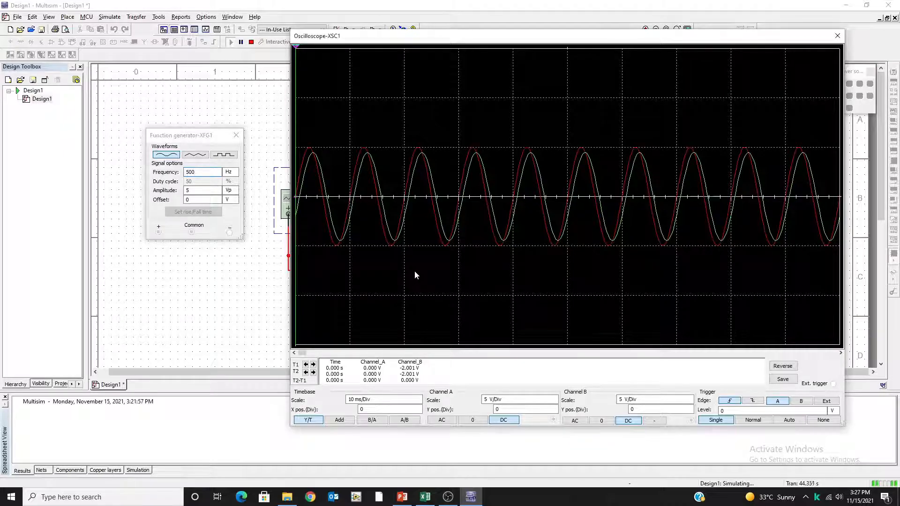
left_click(716, 420)
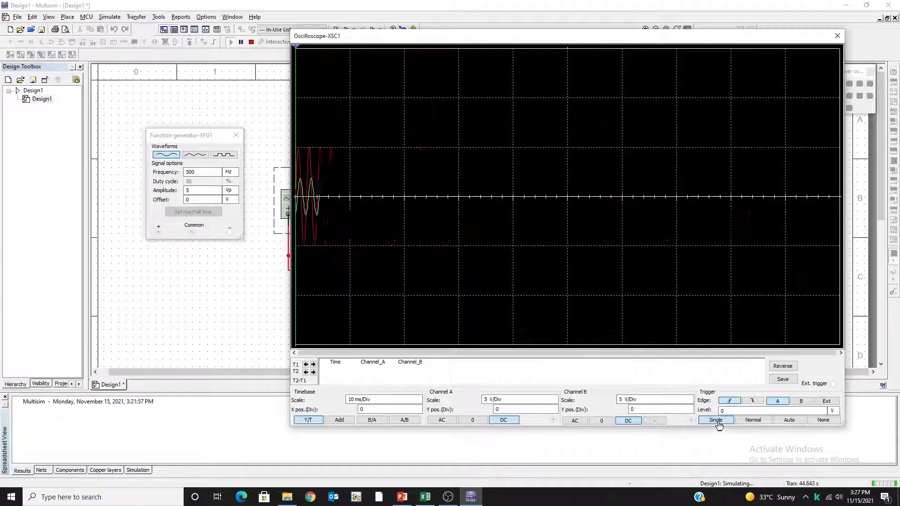
Step: Set the oscilloscope timebase to 1 ms/Div for the 500 Hz signal
left_click(420, 403)
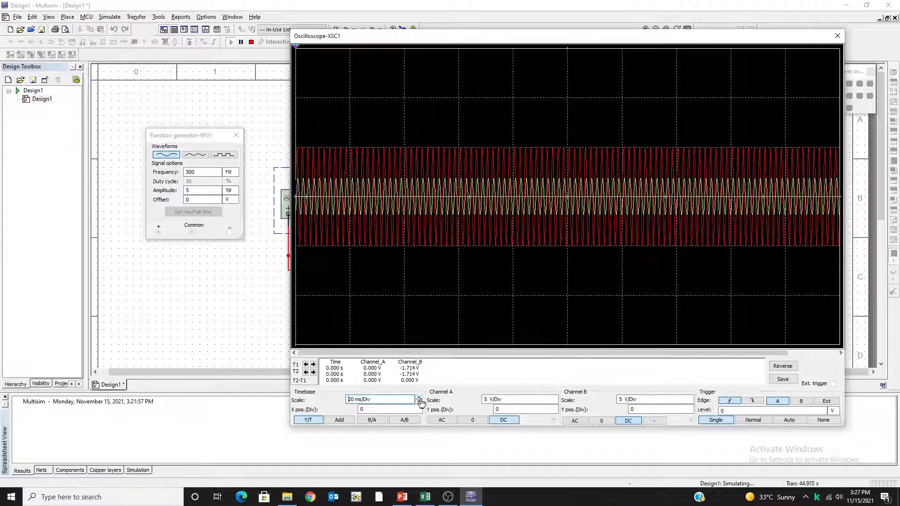
left_click(419, 402)
left_click(419, 402)
left_click(419, 402)
left_click(419, 402)
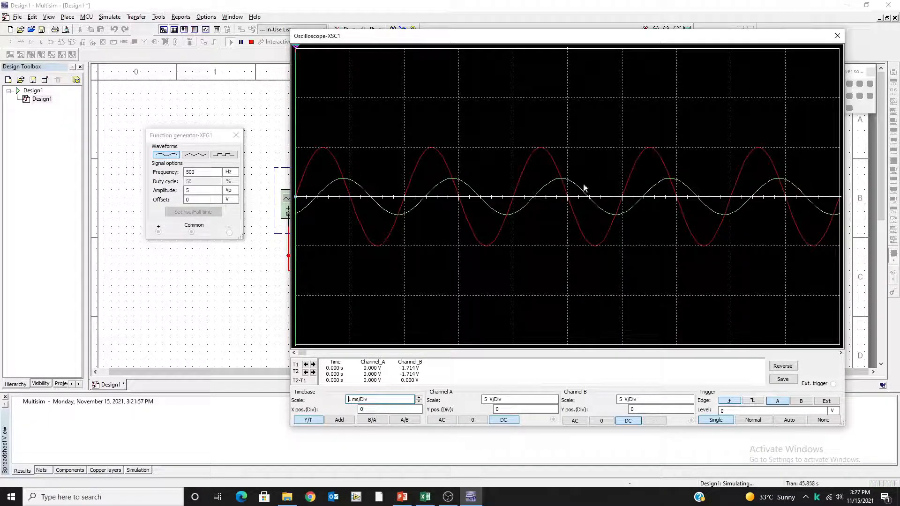
Step: Set the function generator frequency to 5000 Hz and capture a fresh single-trigger sweep on the oscilloscope
double_click(190, 172)
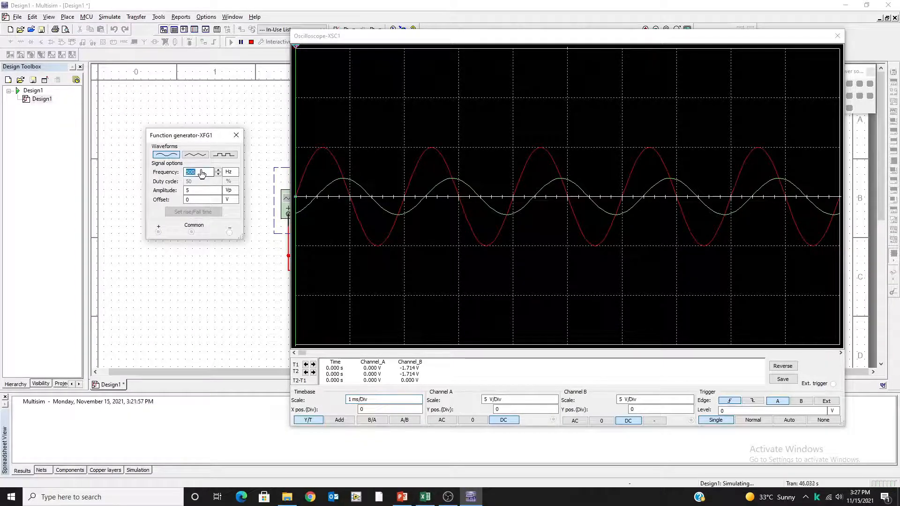
type("5000")
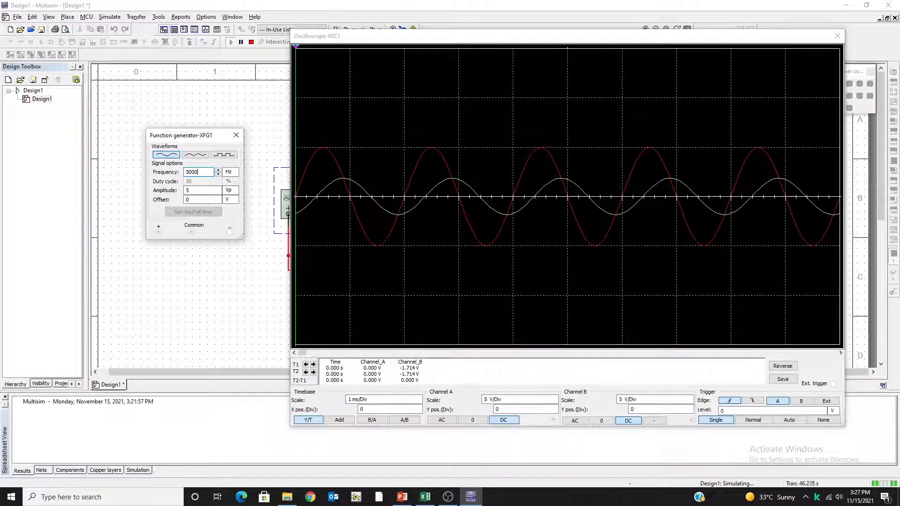
left_click(224, 172)
left_click(223, 174)
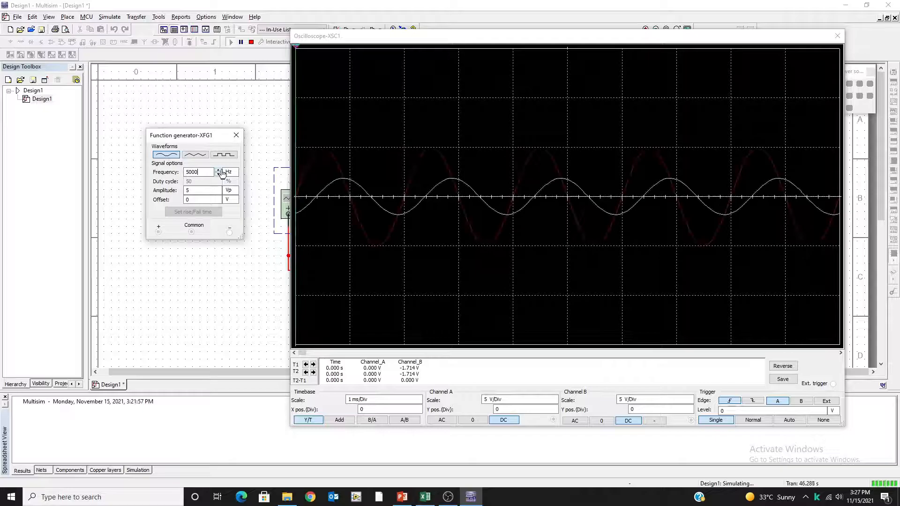
left_click(707, 420)
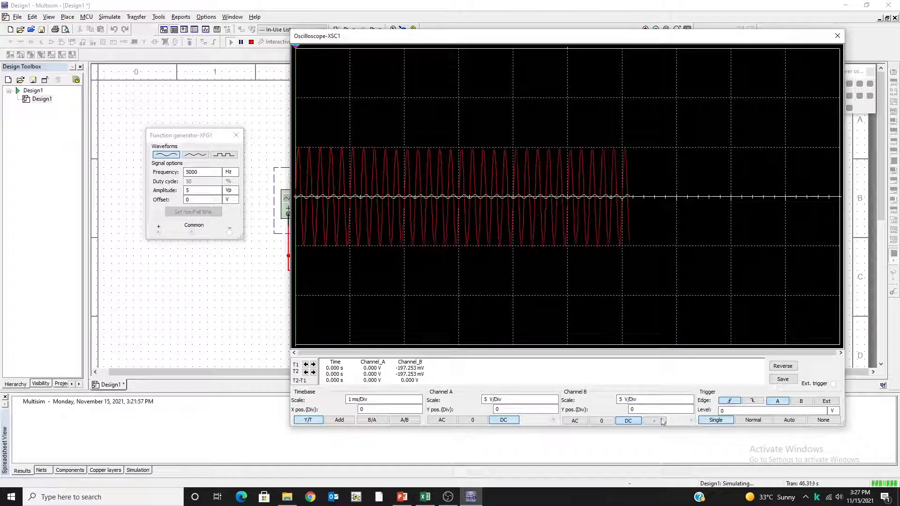
Step: Set the oscilloscope timebase to 200 us/Div for the 5000 Hz signal, then close the oscilloscope window
left_click(419, 400)
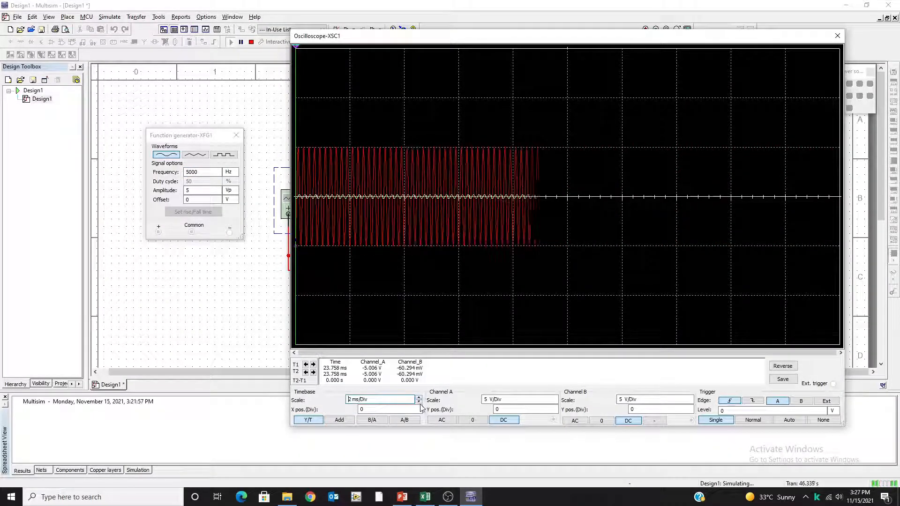
left_click(419, 403)
left_click(418, 403)
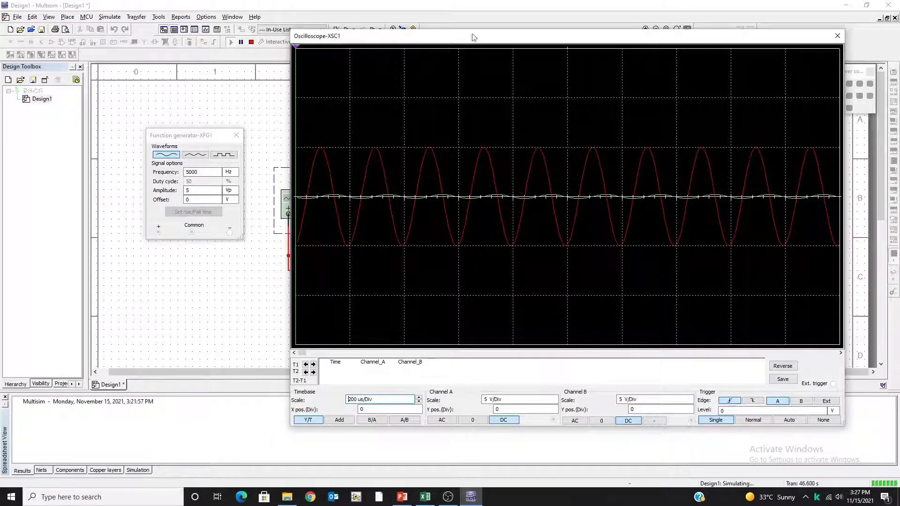
left_click(837, 36)
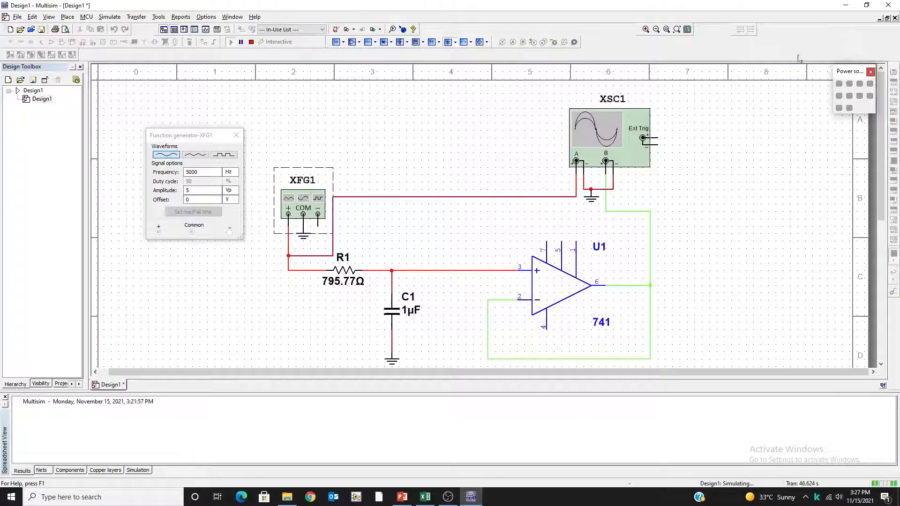